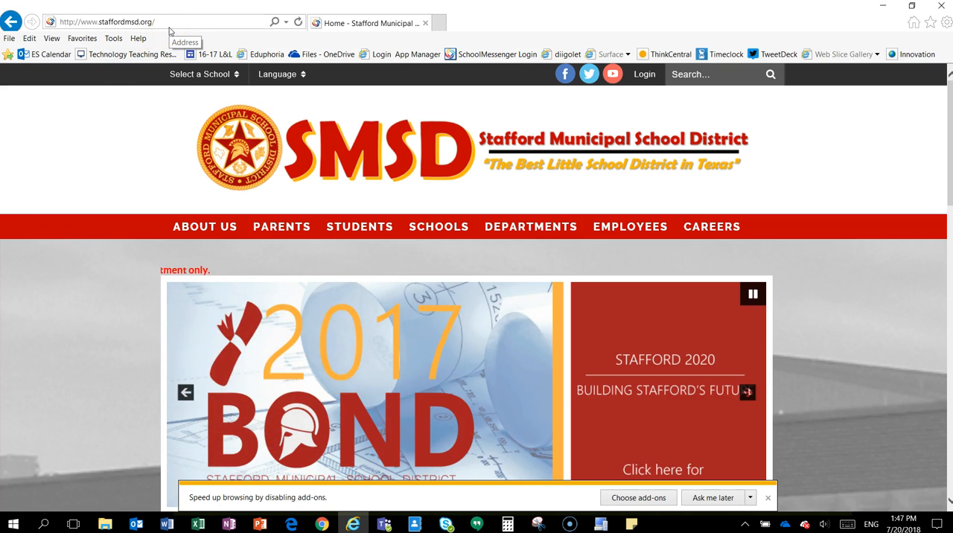
Go to the Stafford Elementary School site and open the test teacher page listed under the Pre-K staff.
left_click(193, 79)
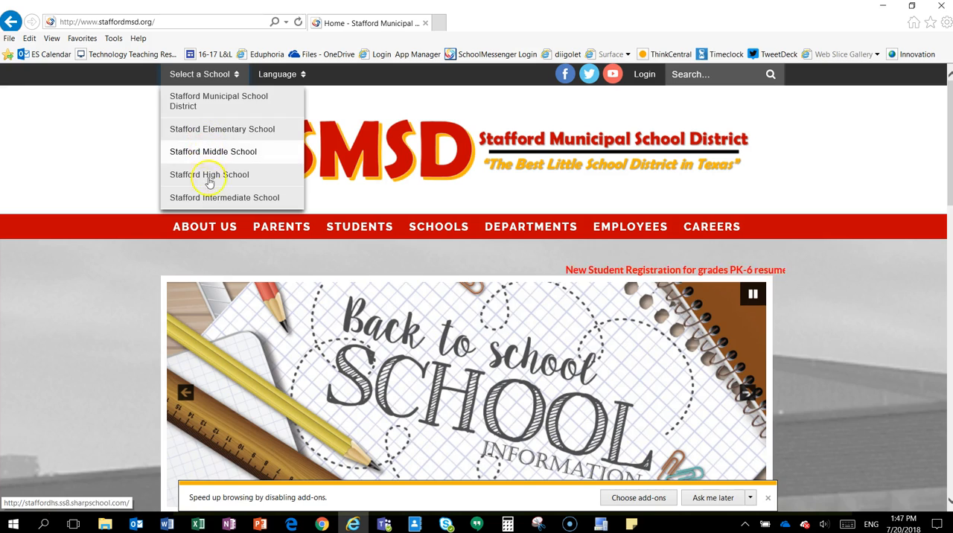
left_click(213, 128)
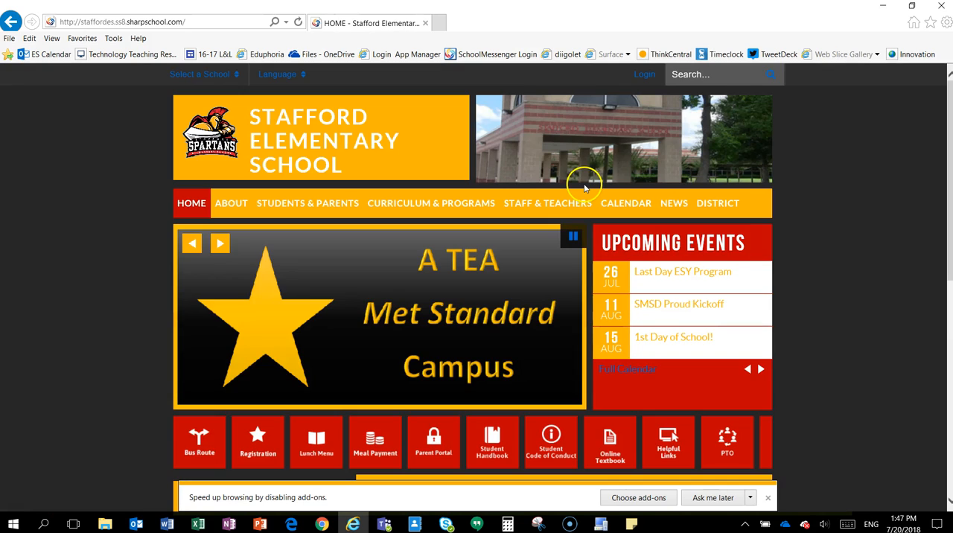
mouse_move(529, 206)
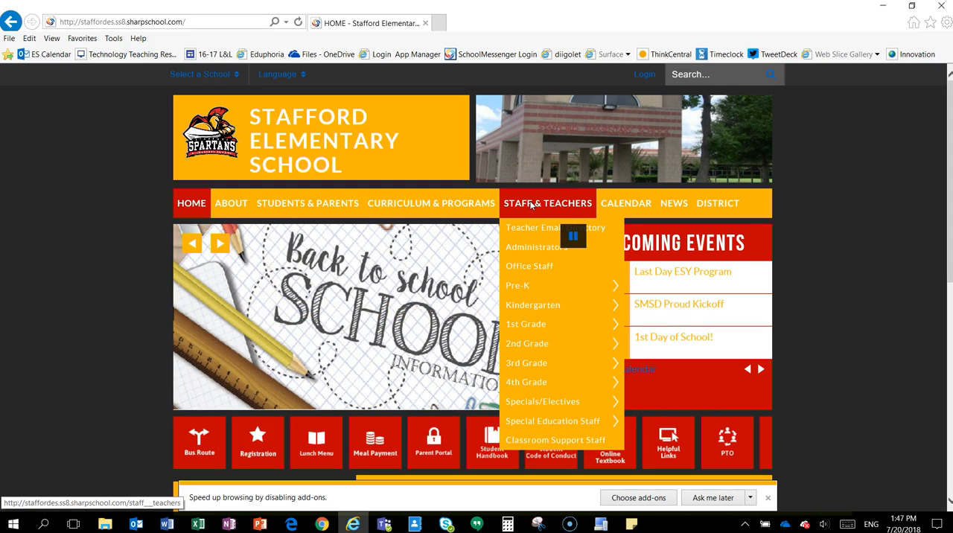
left_click(543, 253)
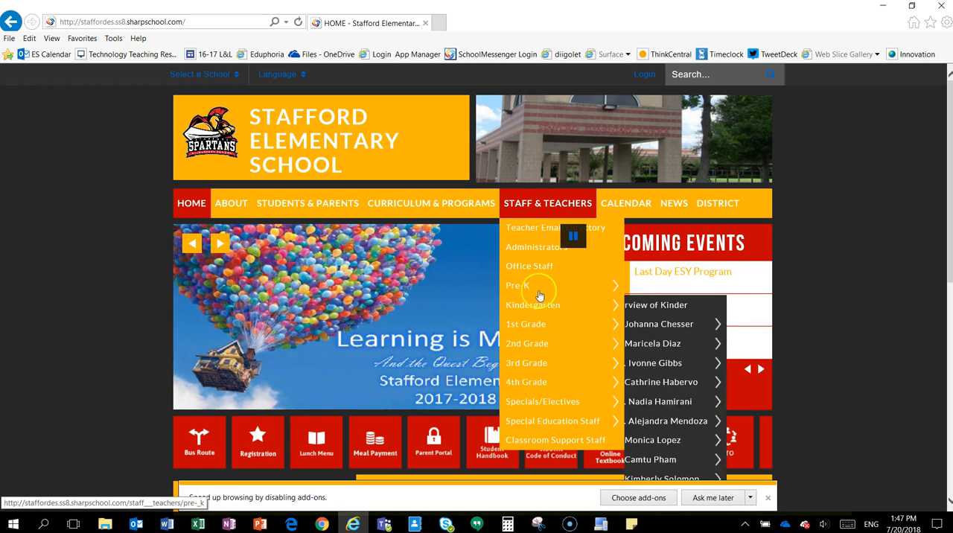
mouse_move(546, 283)
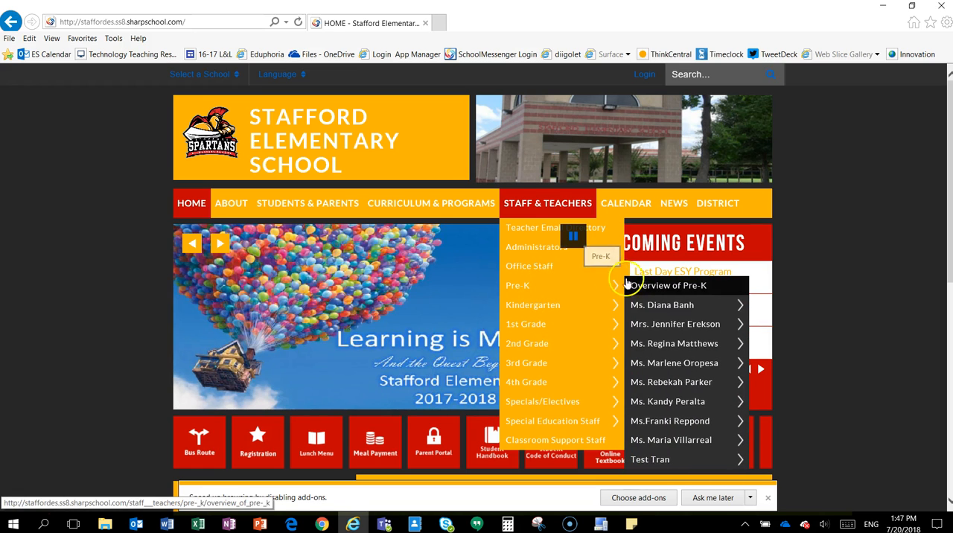
mouse_move(660, 460)
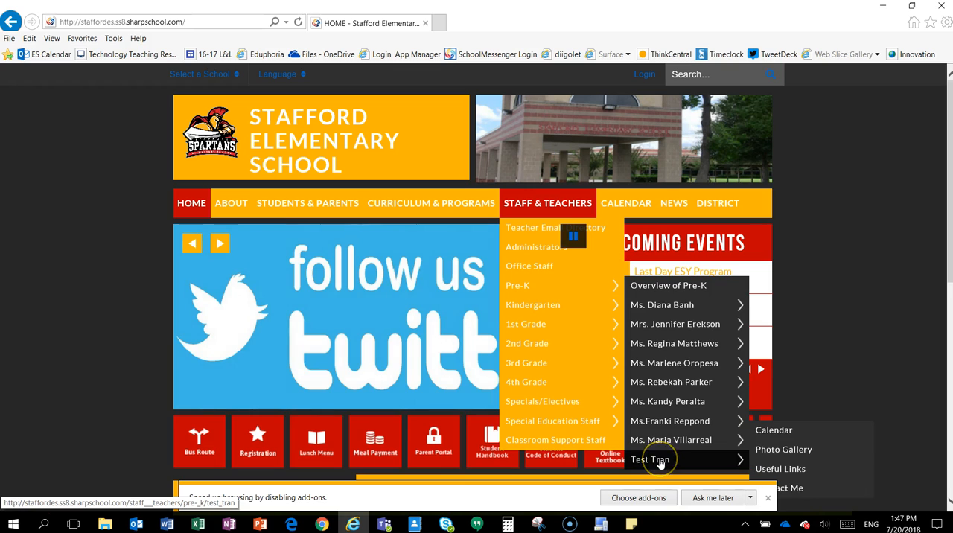
left_click(660, 460)
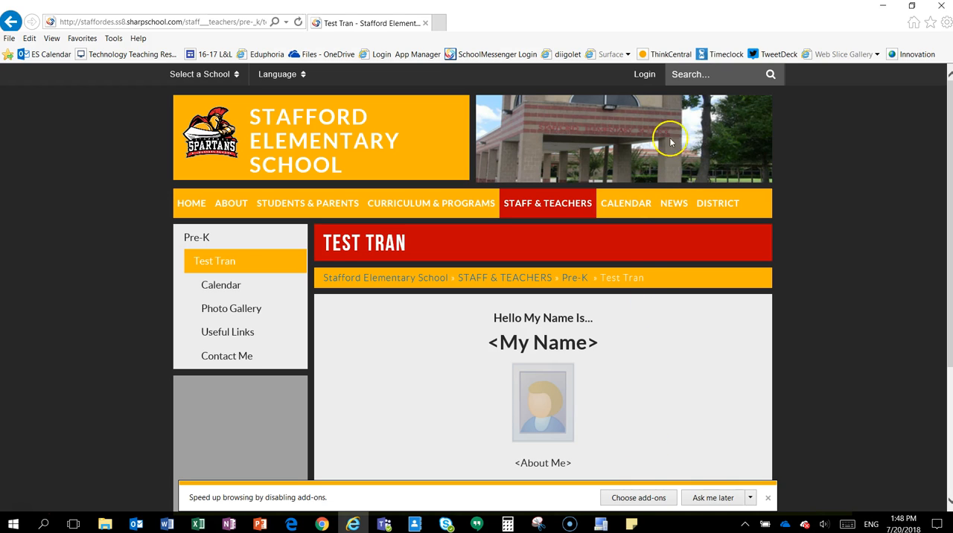
Log in to the school site with the teacher's username and account password.
left_click(647, 78)
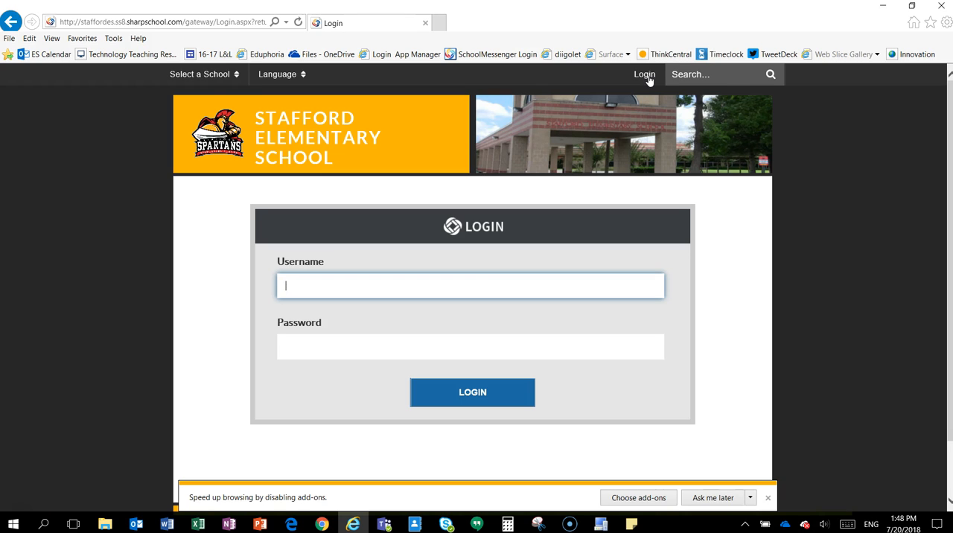
key("Tab")
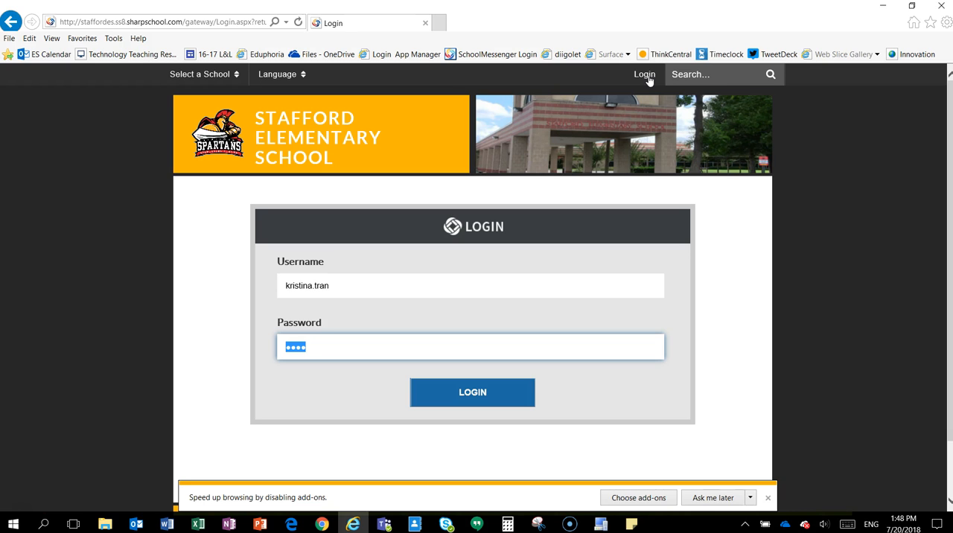
left_click(470, 395)
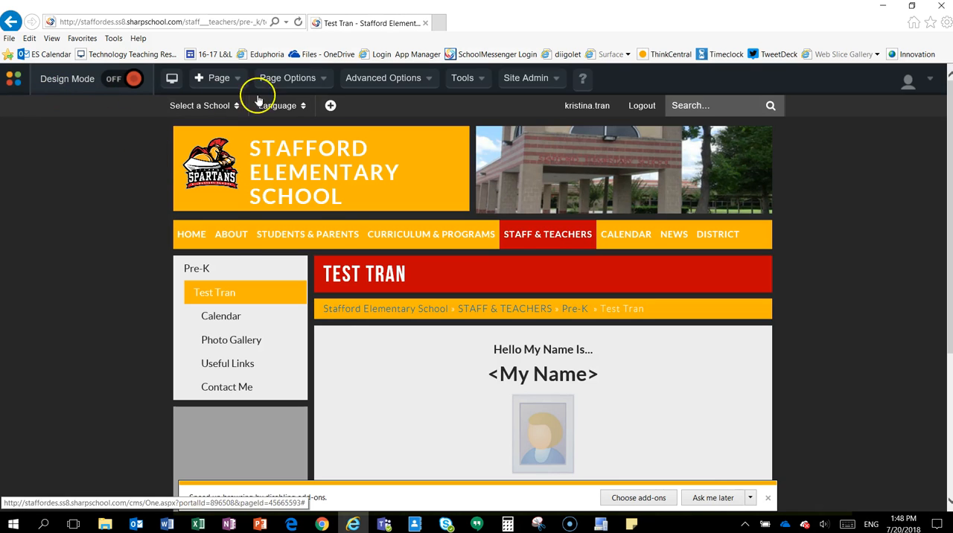
mouse_move(297, 79)
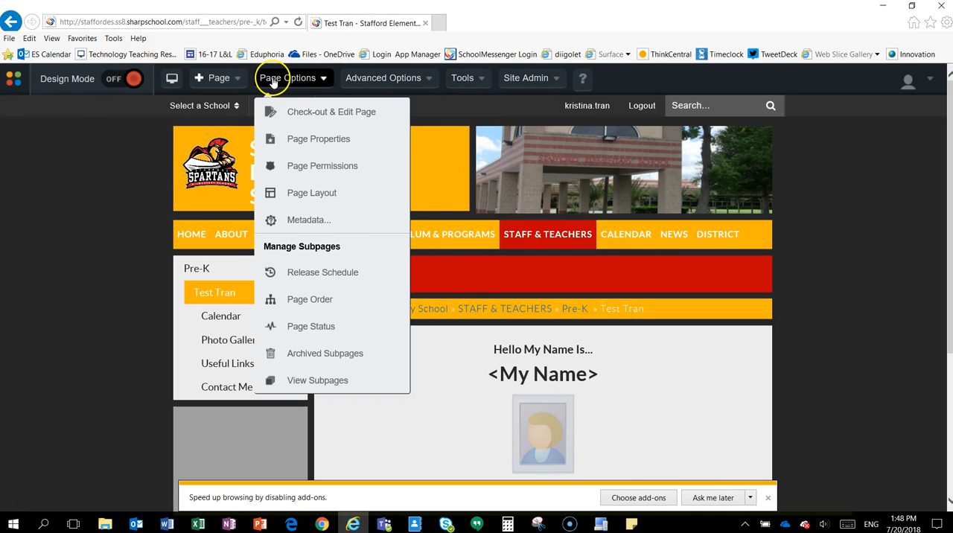
mouse_move(543, 81)
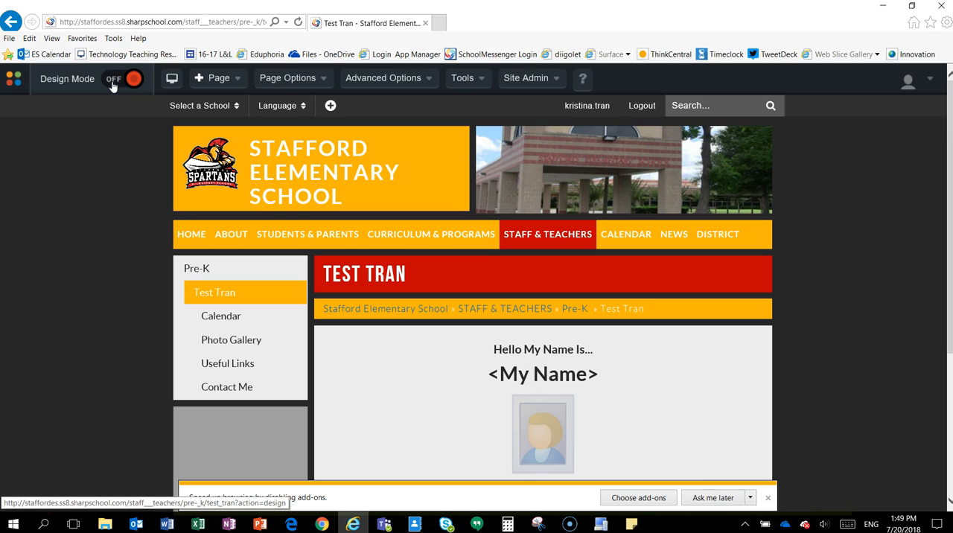
left_click(113, 86)
left_click(290, 79)
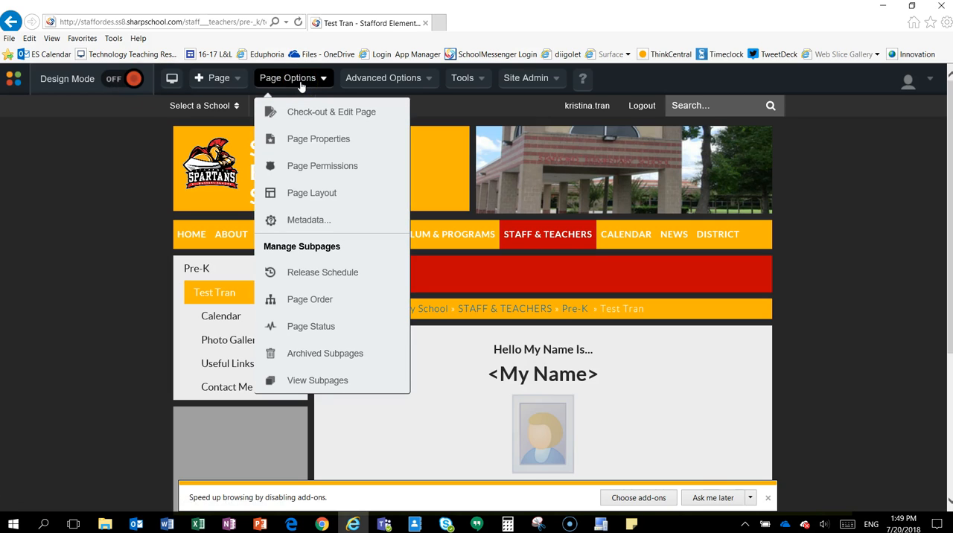
left_click(310, 119)
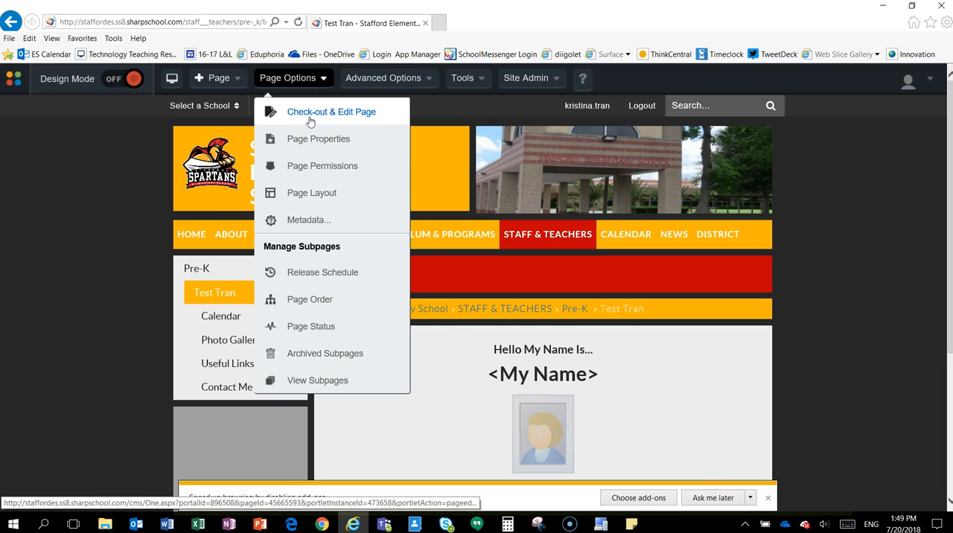
Turn on Design Mode for the teacher page and open its main content block for editing.
left_click(114, 80)
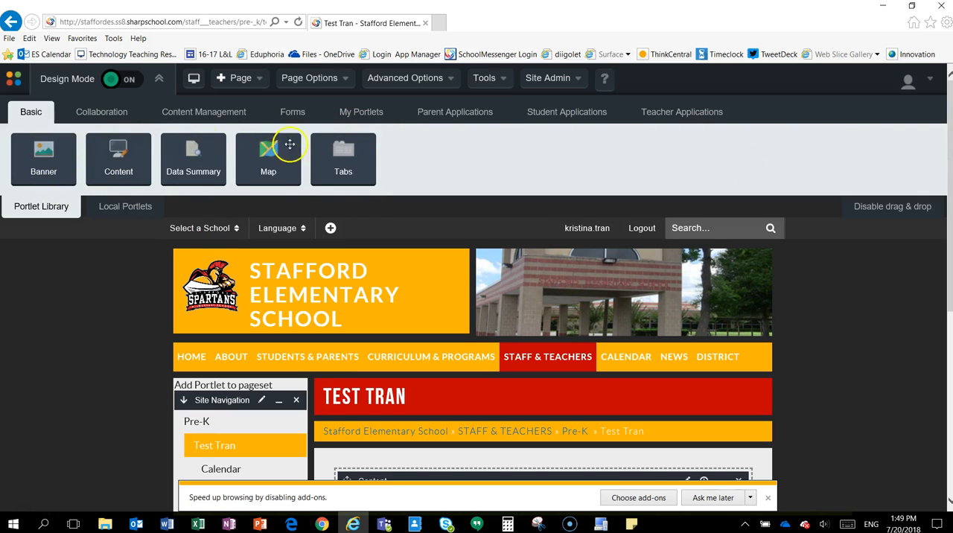
scroll(182, 195, "down", 3)
scroll(182, 197, "down", 1)
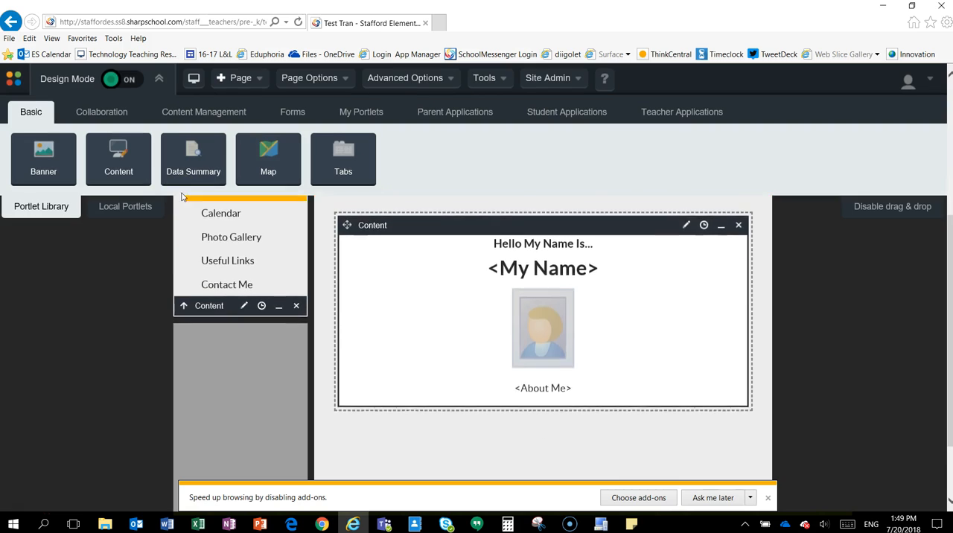
scroll(182, 196, "up", 1)
mouse_move(456, 344)
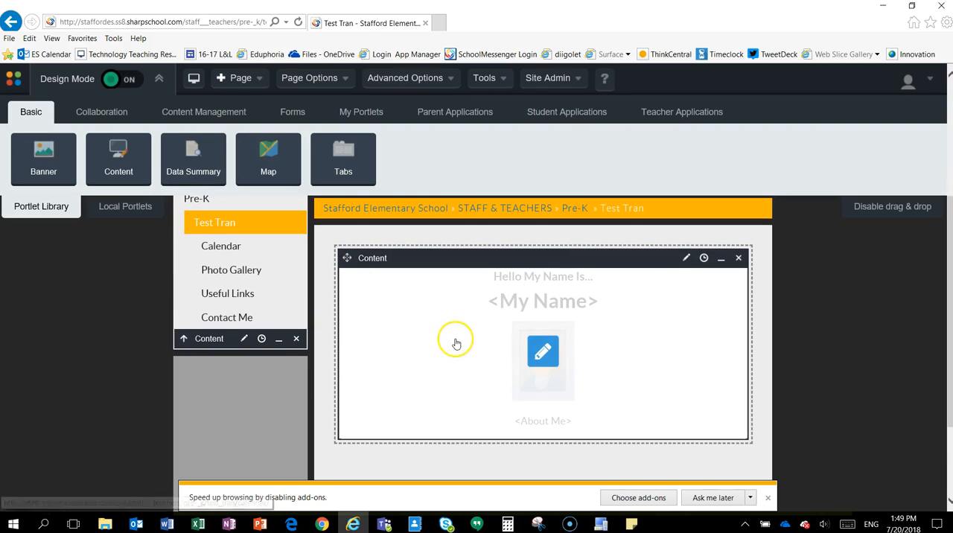
left_click(545, 354)
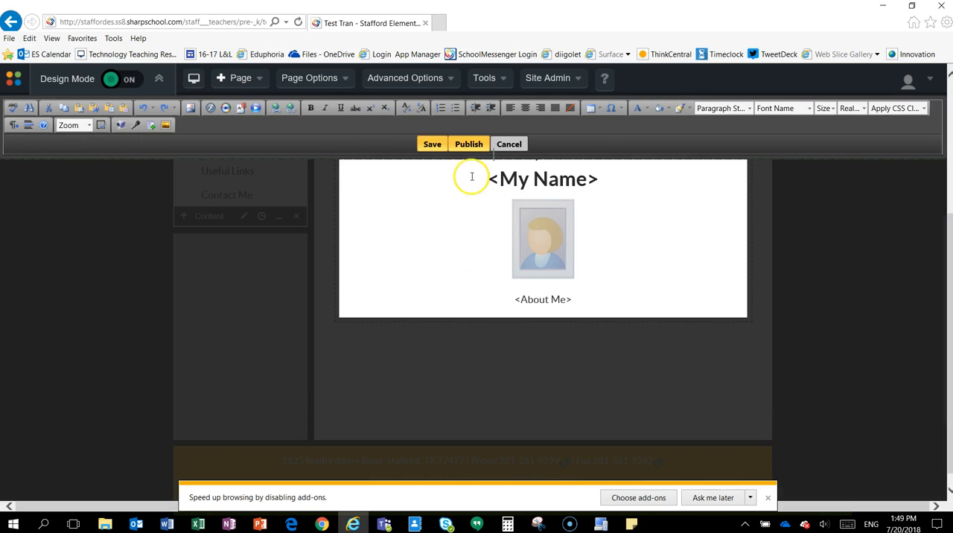
Replace all the placeholder content in the block with "Hello, my name is" followed by the teacher's full name and a period.
double_click(610, 181)
left_click_drag(610, 181, 486, 182)
double_click(596, 185)
left_click_drag(596, 186, 510, 179)
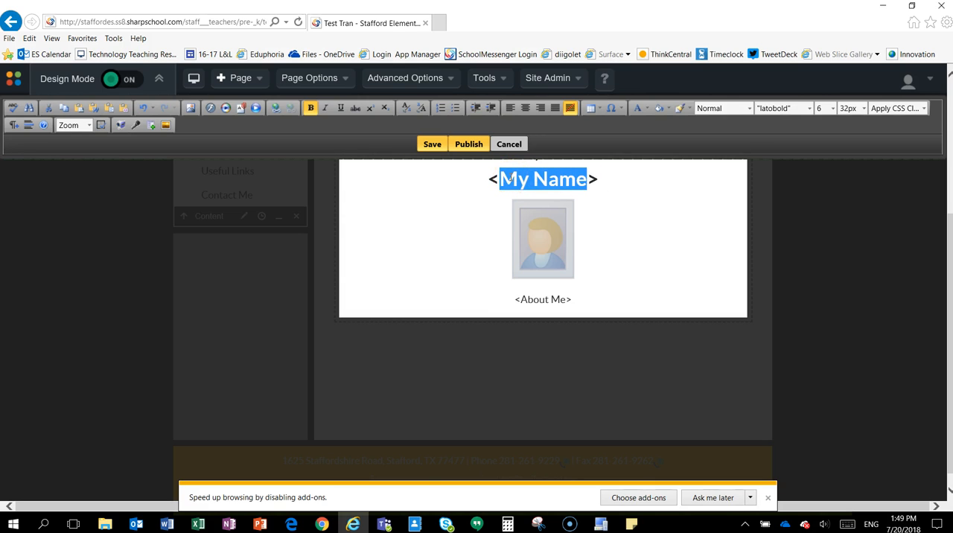
key("ctrl+a")
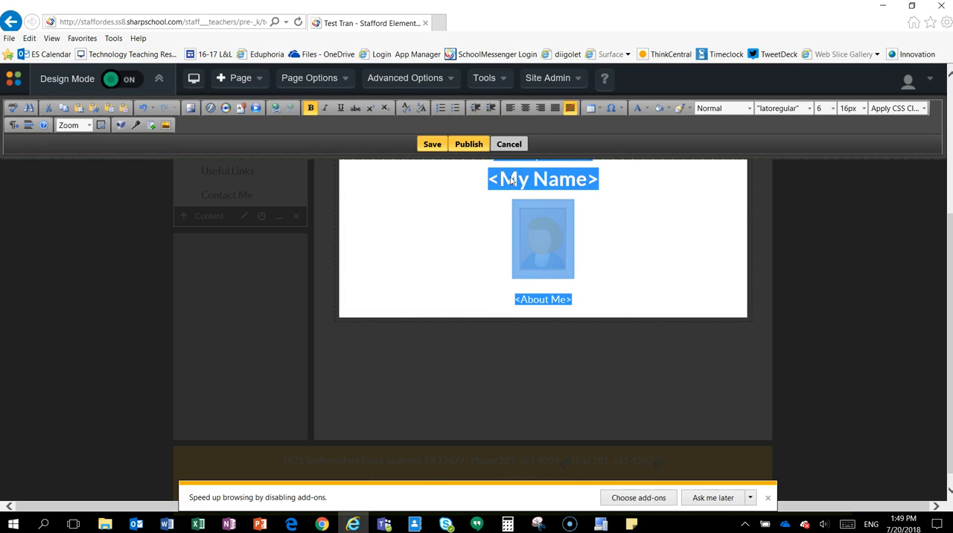
scroll(511, 180, "up", 2)
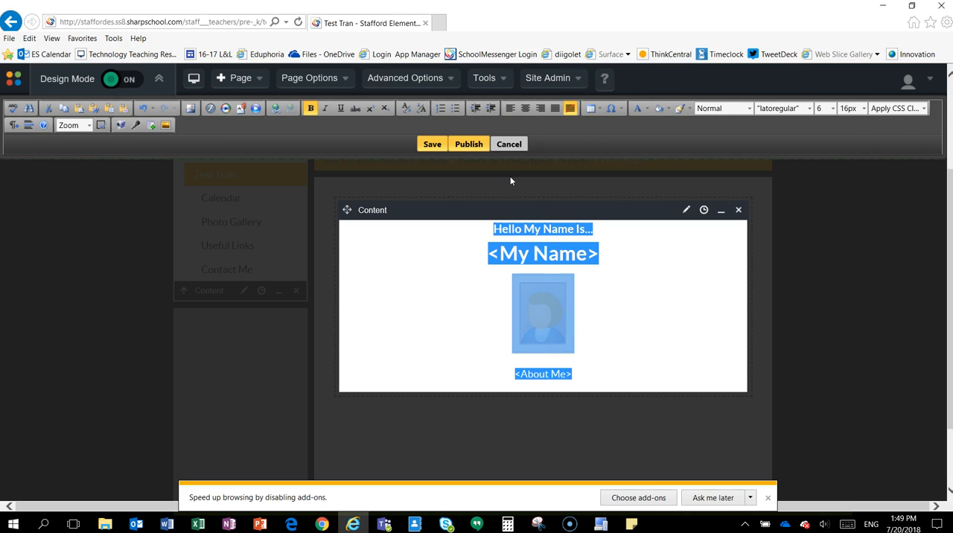
type("He")
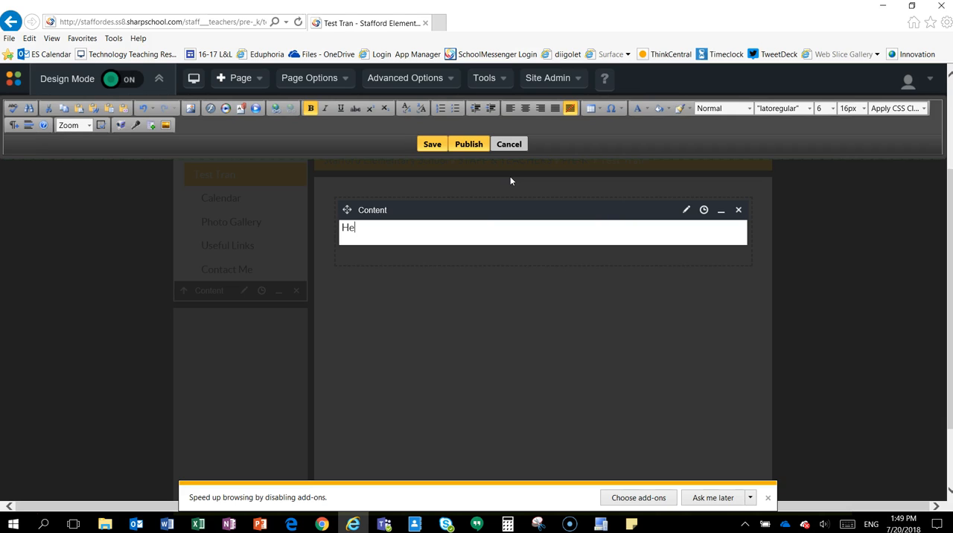
type("llo, My nam")
key("BackSpace")
key("BackSpace")
key("BackSpace")
key("BackSpace")
key("BackSpace")
key("BackSpace")
Add the line "Contact info here." below the greeting and start a new empty line under it.
key("Return")
type("Contact infor h")
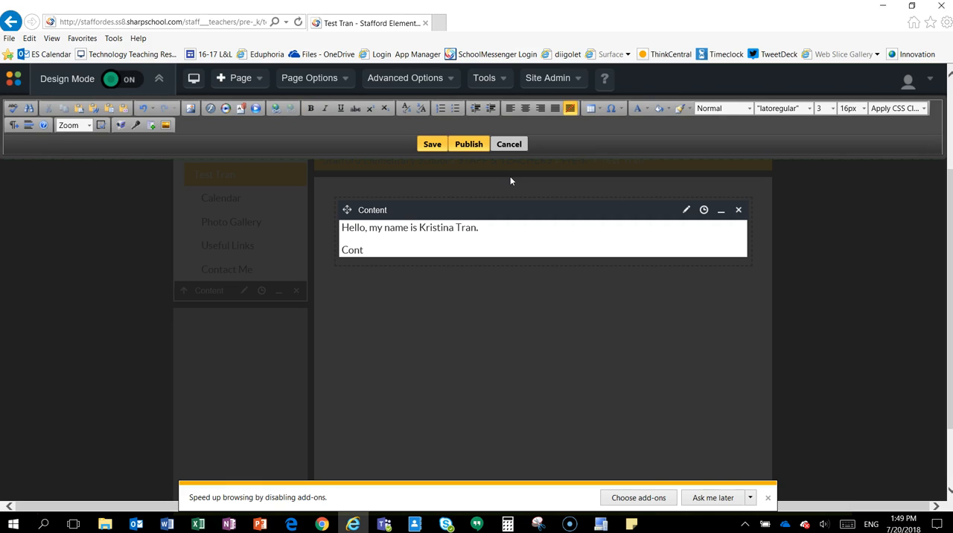
key("BackSpace")
key("BackSpace")
key("BackSpace")
type("here.")
key("Return")
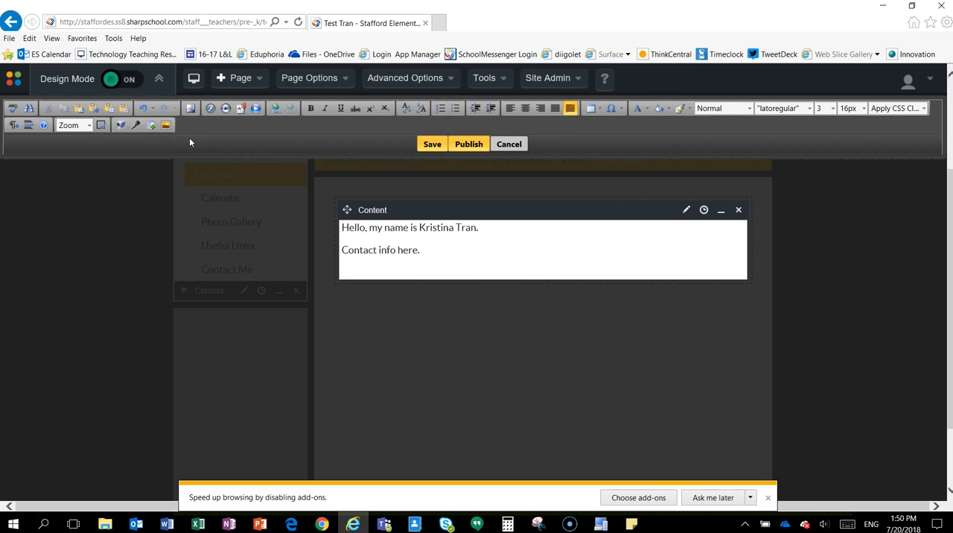
Upload the picture cafe.PNG from the Pictures folder into My Folder of the Image Manager.
left_click(189, 109)
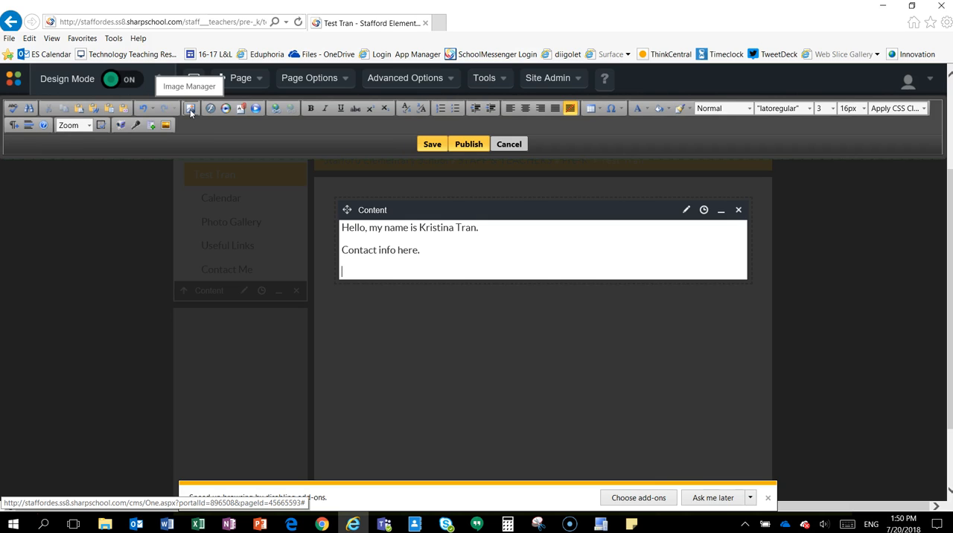
left_click(190, 109)
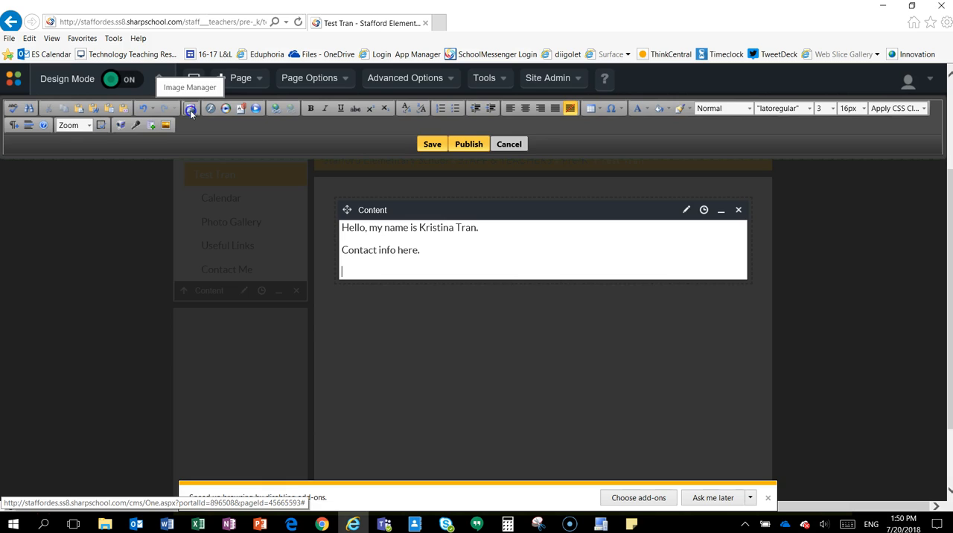
left_click(190, 109)
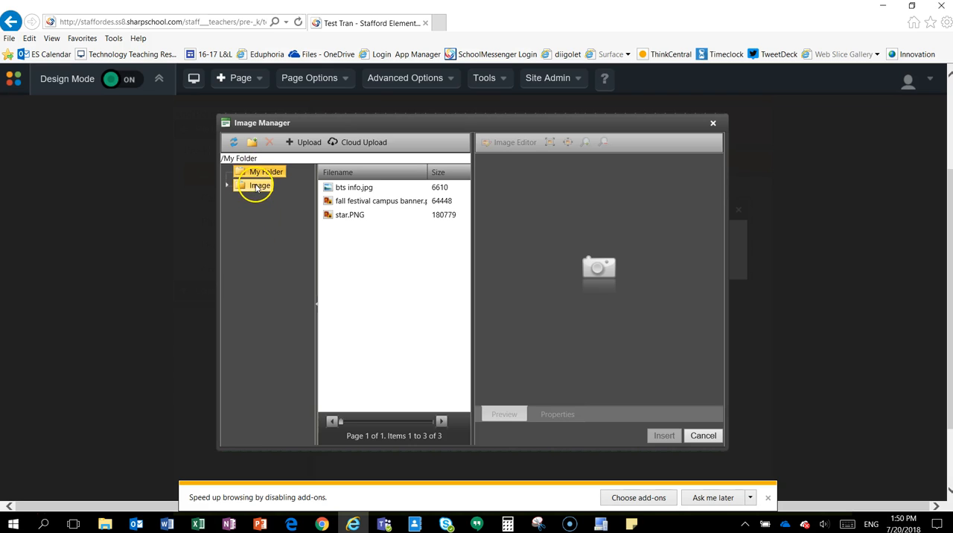
left_click(302, 143)
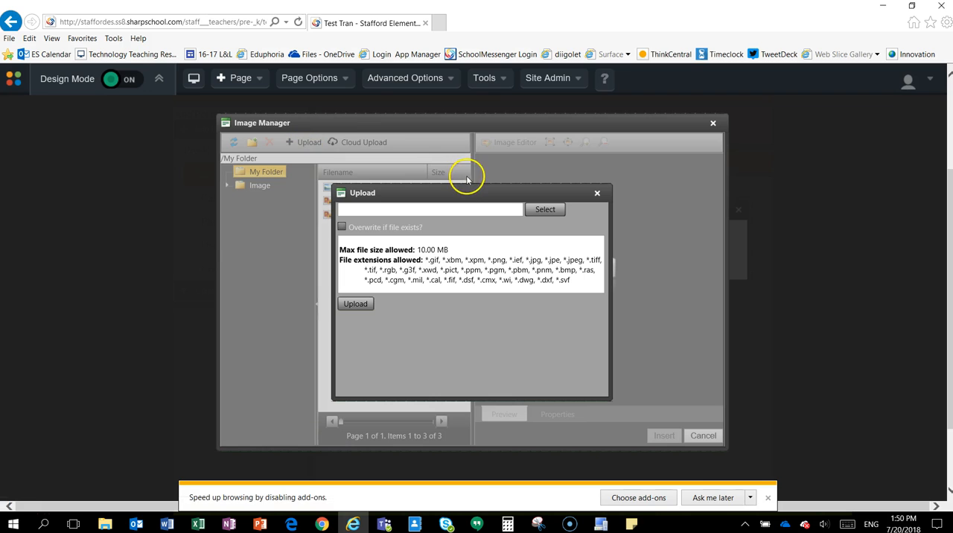
left_click(542, 210)
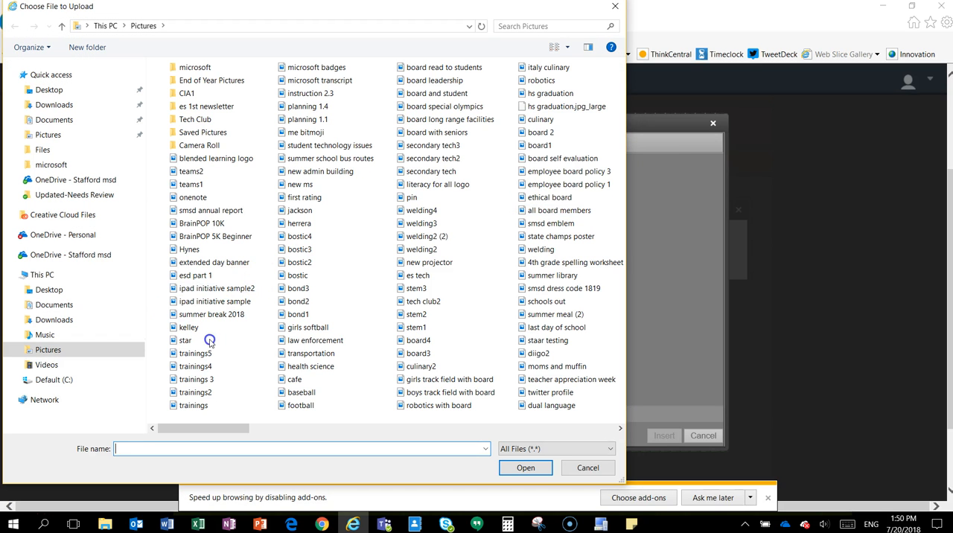
left_click(297, 381)
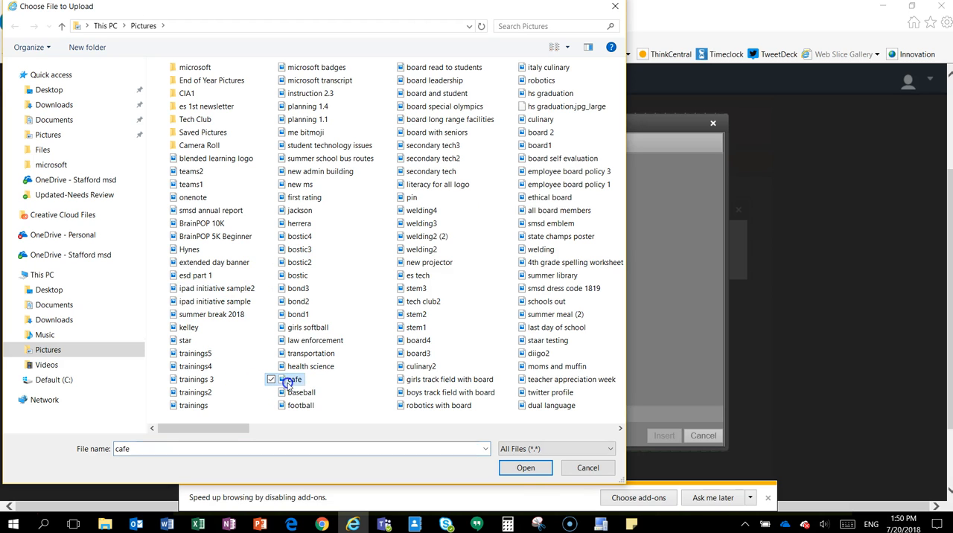
left_click(521, 468)
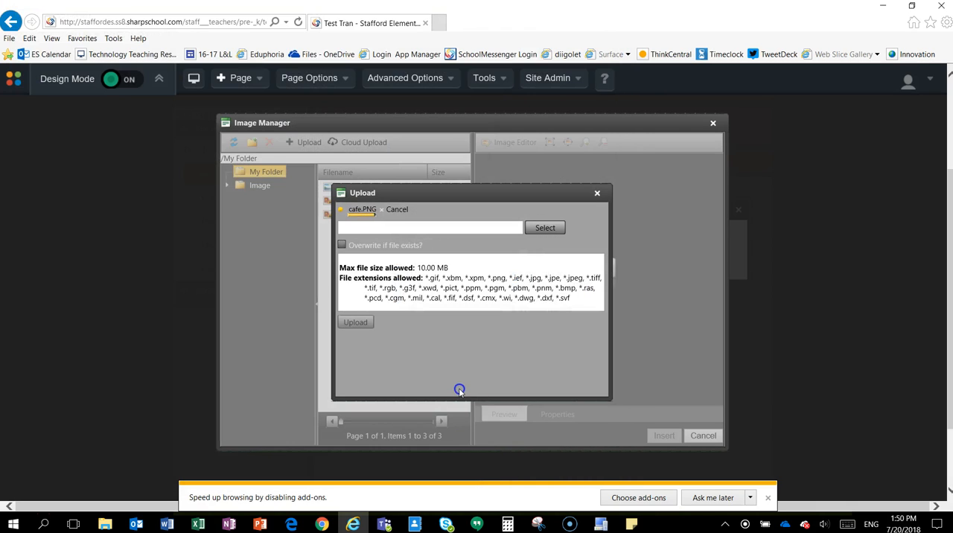
left_click(355, 323)
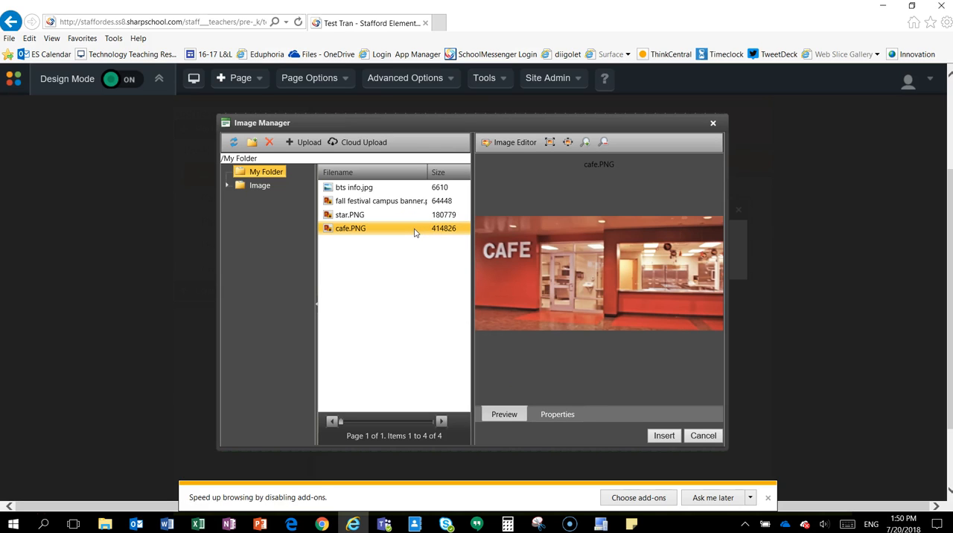
Give the cafe.PNG image the alt text "Cafe" and insert it into the content block.
left_click(558, 415)
left_click(578, 237)
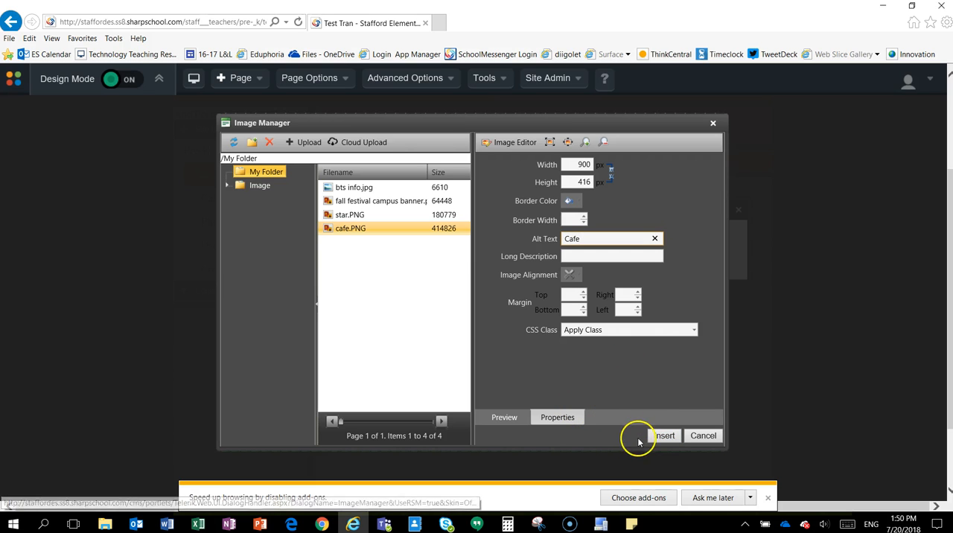
left_click(662, 439)
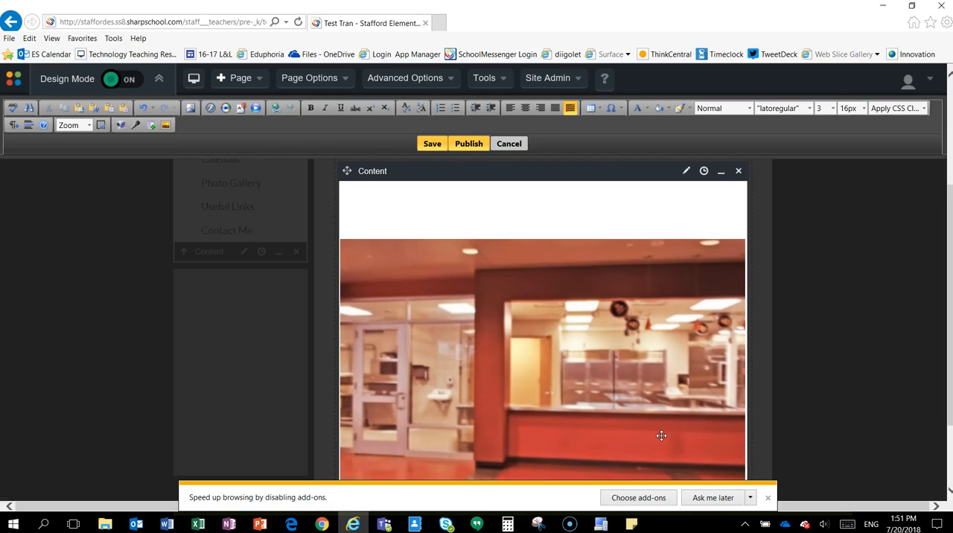
Shrink the oversized cafe image to about 40% of the content block's width and place the cursor after it.
left_click(517, 307)
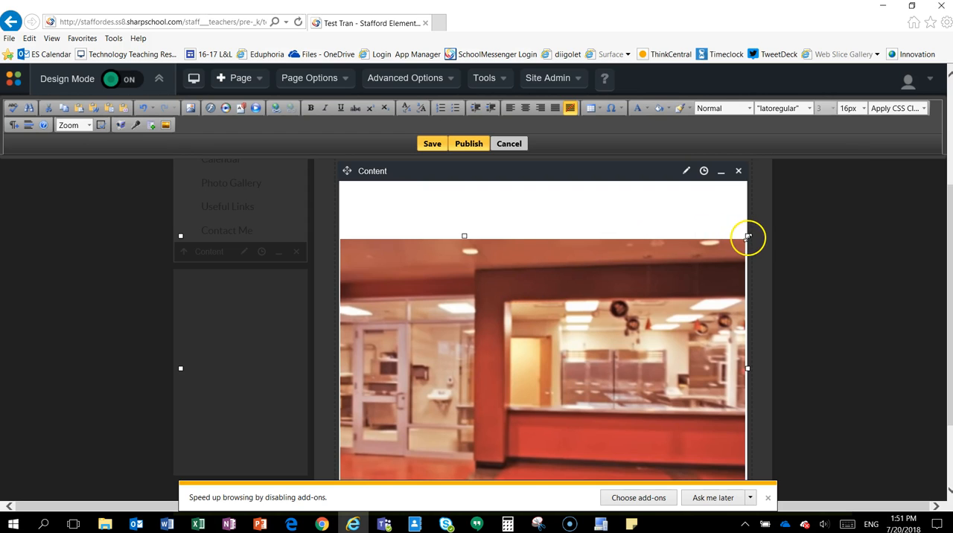
left_click_drag(746, 237, 440, 352)
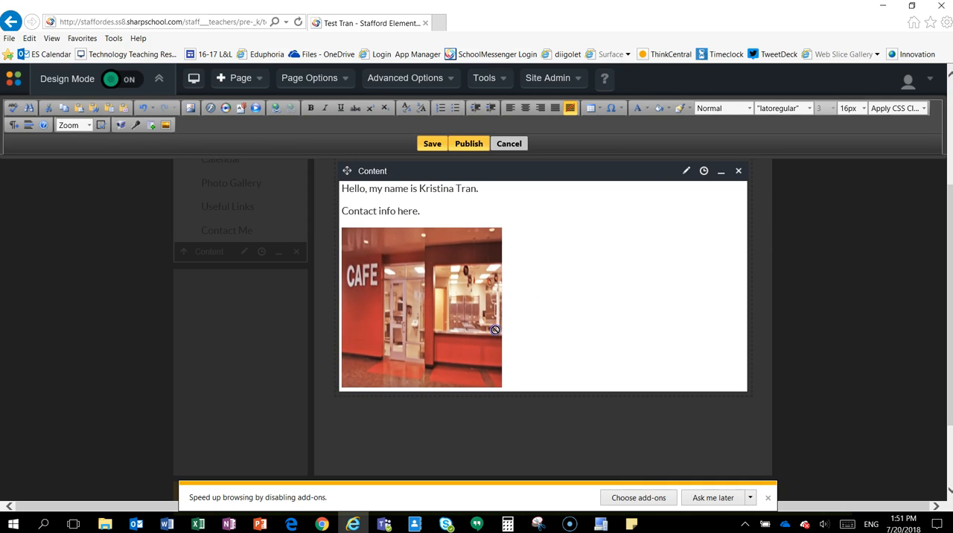
left_click(541, 271)
Upload the picture baseball.jpg from the Pictures folder into My Folder of the Image Manager.
left_click(190, 111)
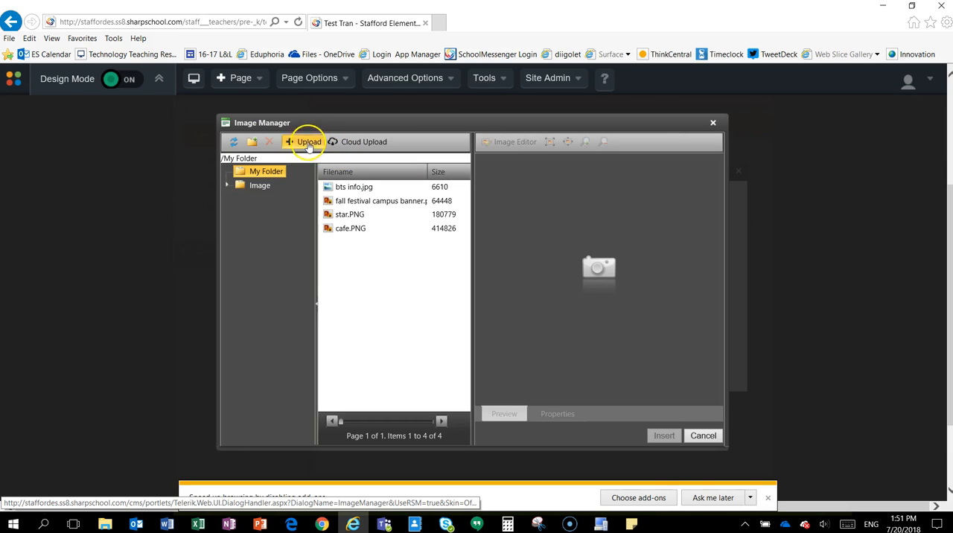
left_click(307, 143)
left_click(546, 209)
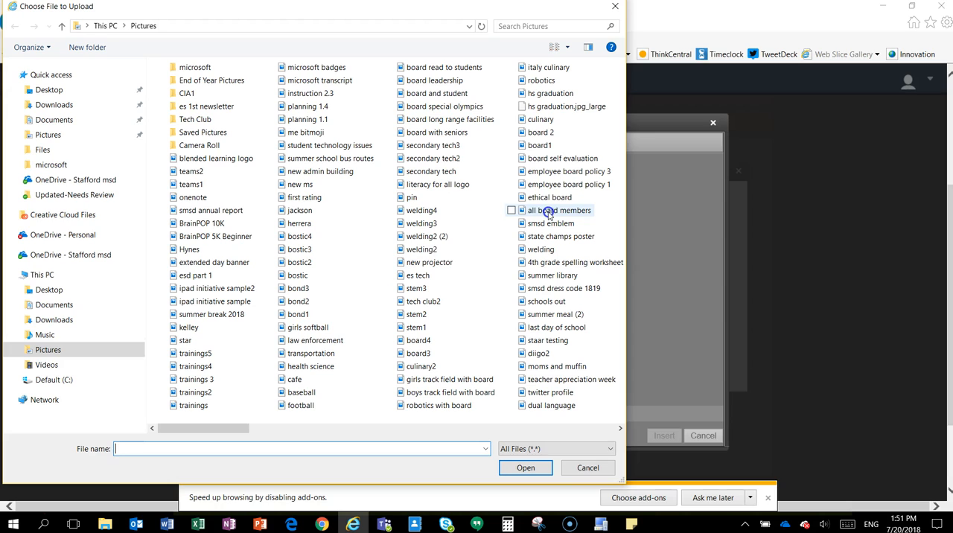
left_click(299, 393)
left_click(526, 468)
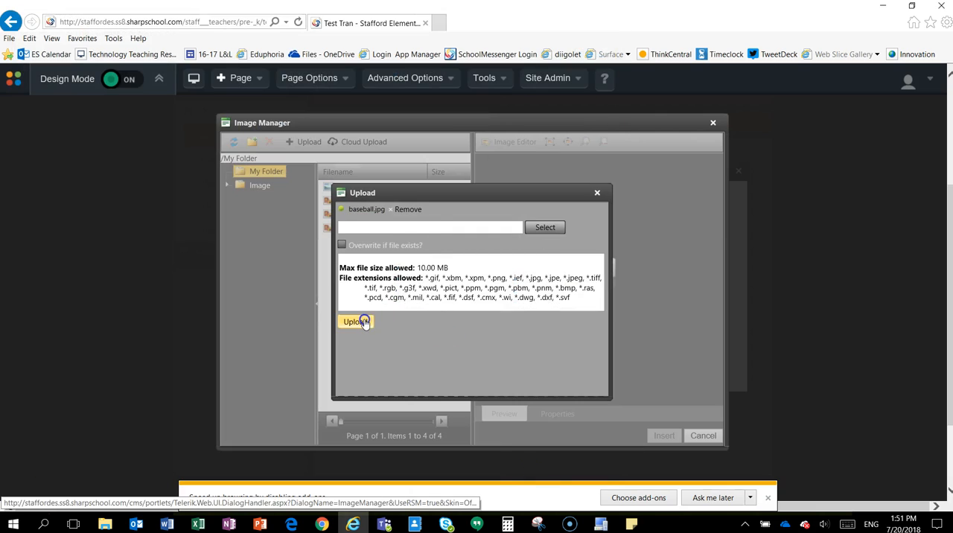
left_click(363, 321)
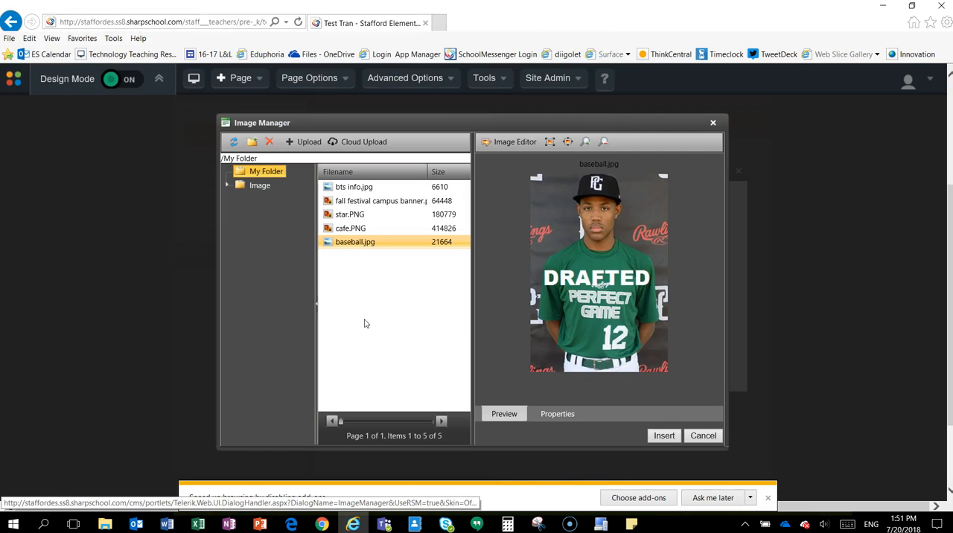
left_click(557, 414)
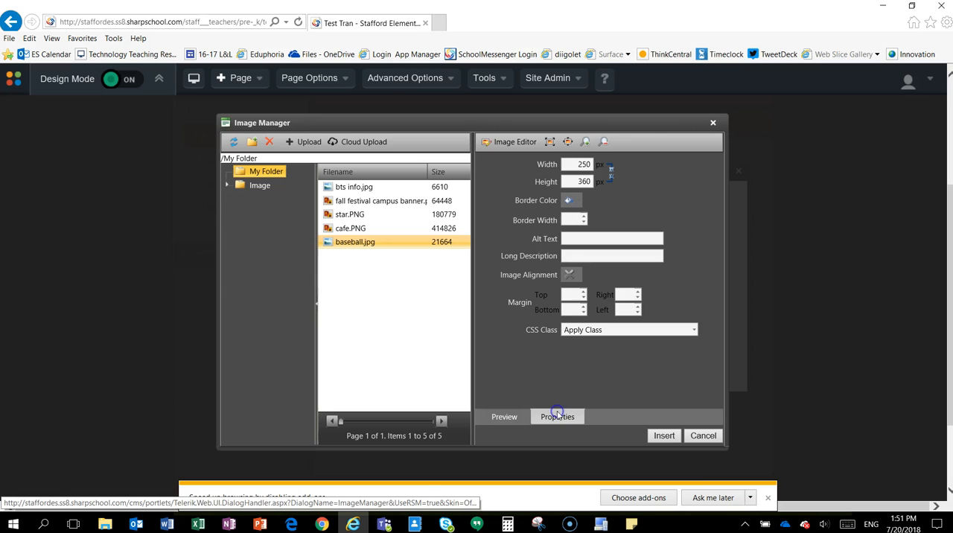
left_click(584, 236)
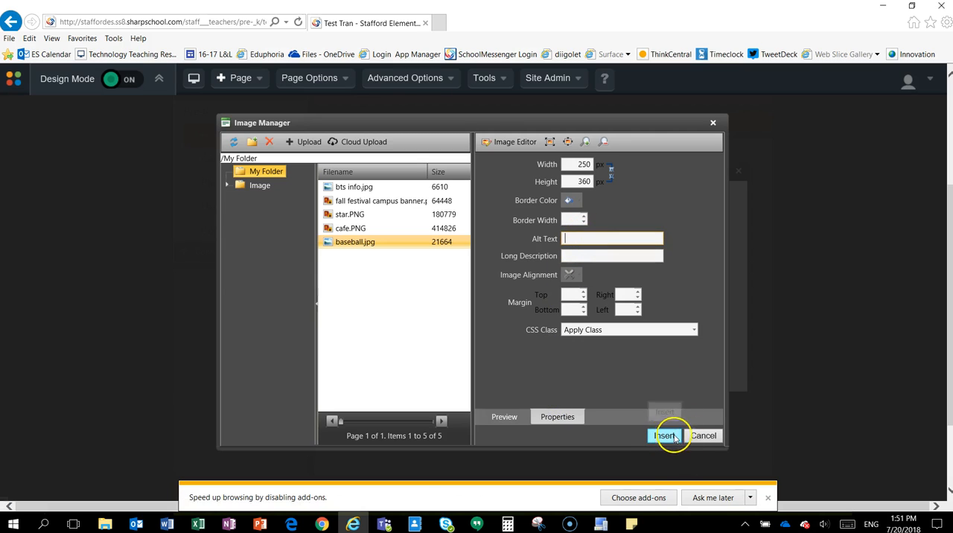
left_click(704, 436)
Start a new line below the cafe image and upload "Office 365 for students Teachers Notes.pdf" from Documents into My Folder of the Document Manager.
left_click(578, 362)
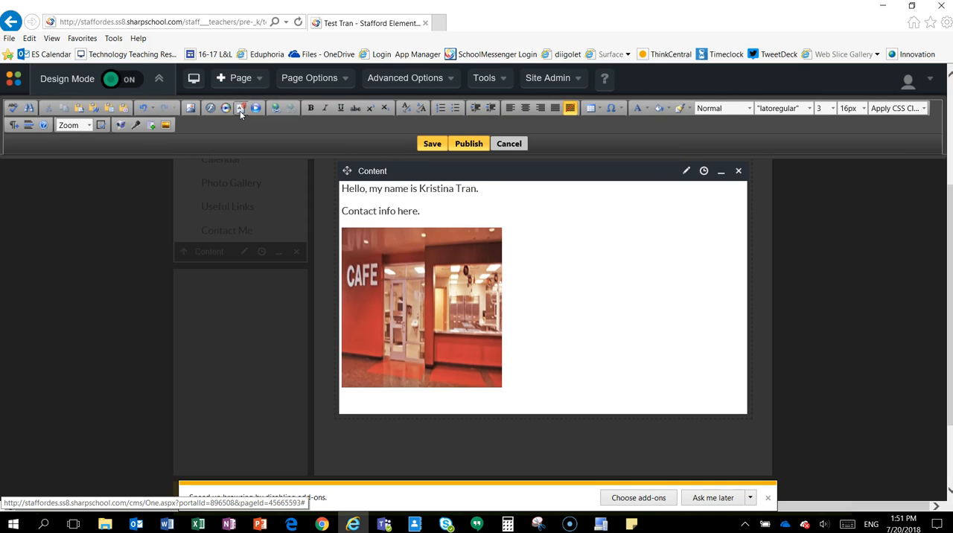
left_click(245, 110)
left_click(239, 109)
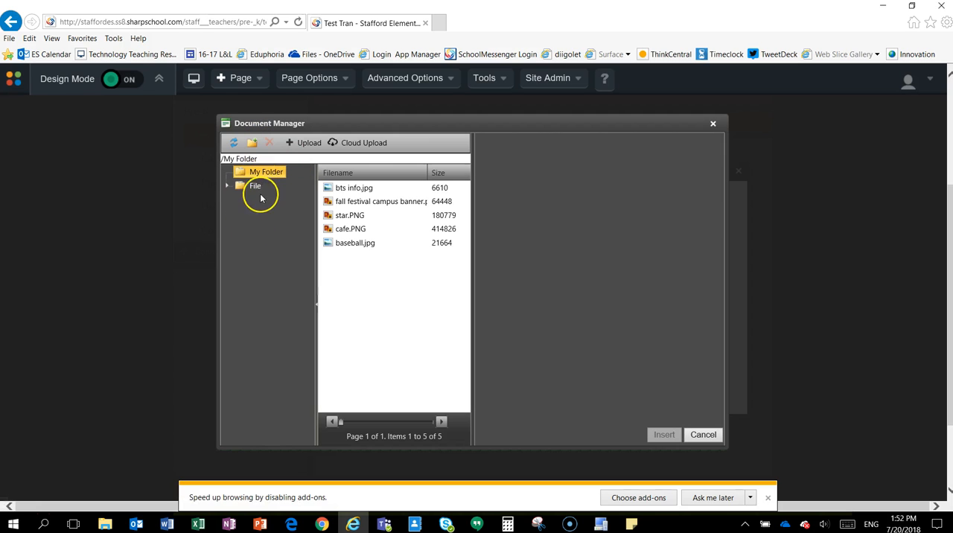
left_click(305, 143)
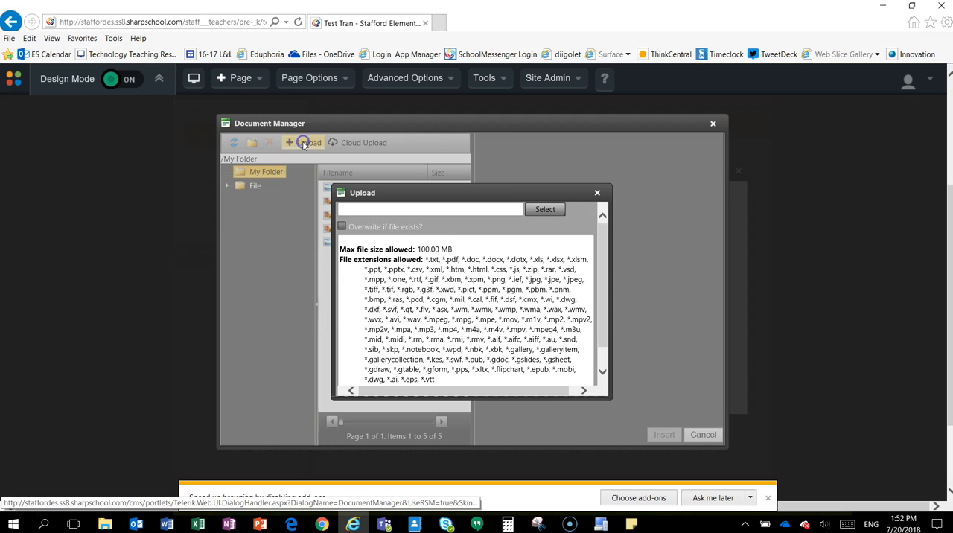
left_click(546, 209)
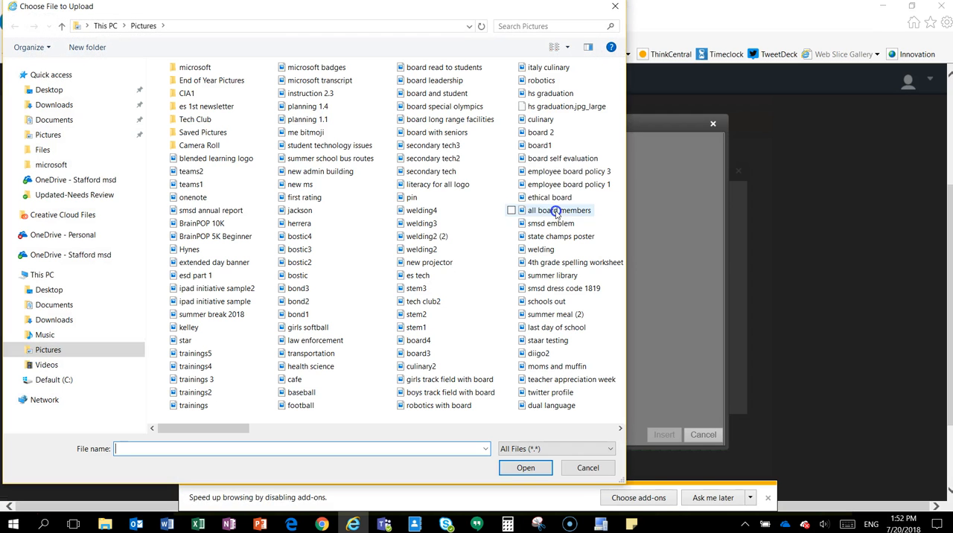
left_click(54, 306)
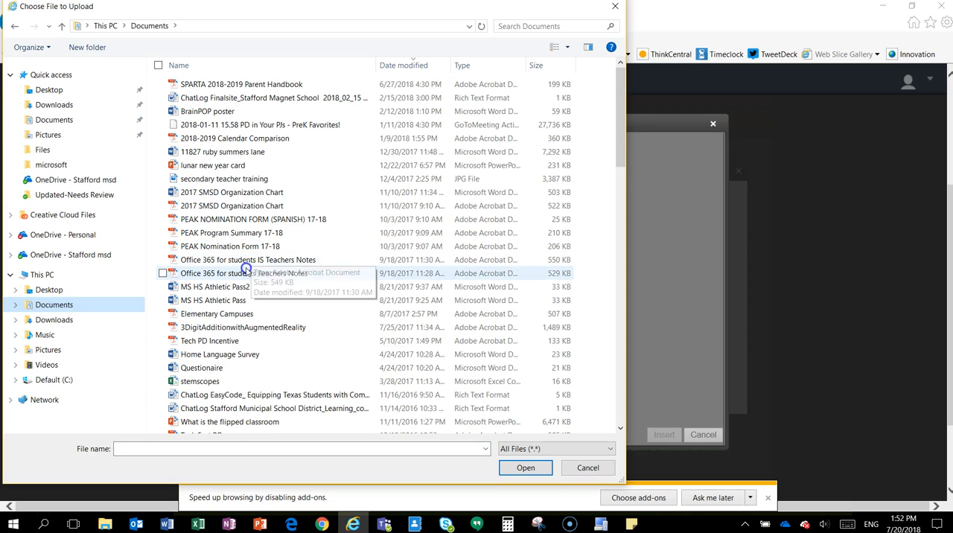
left_click(245, 273)
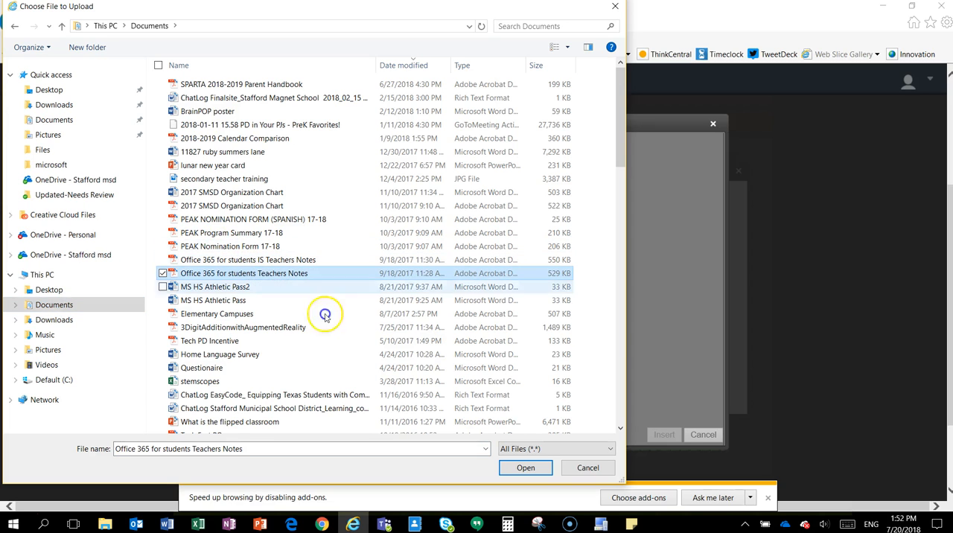
left_click(532, 469)
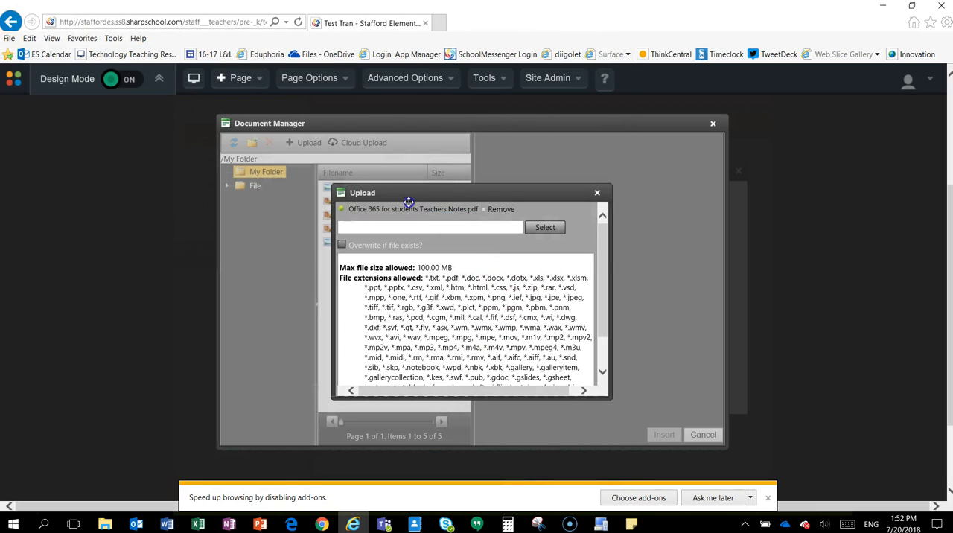
scroll(607, 272, "down", 2)
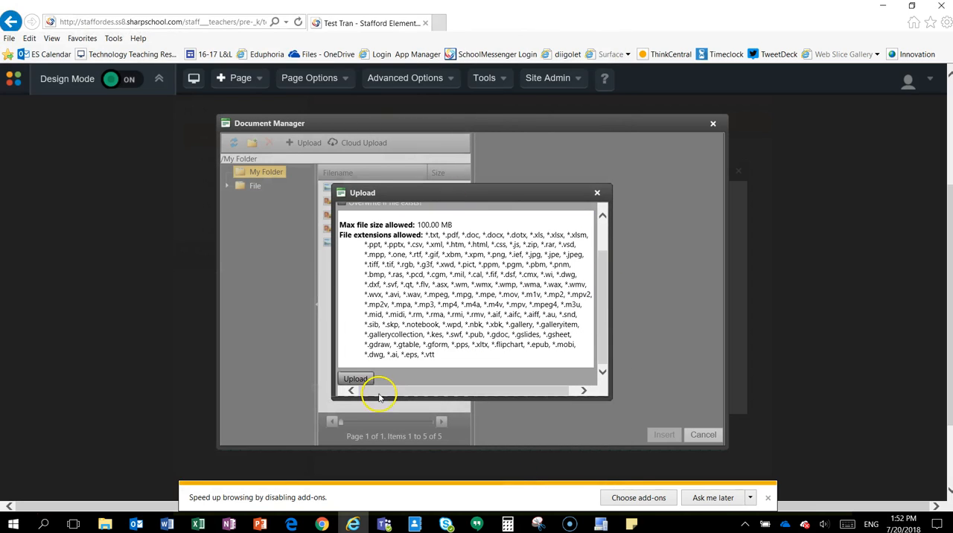
left_click(356, 379)
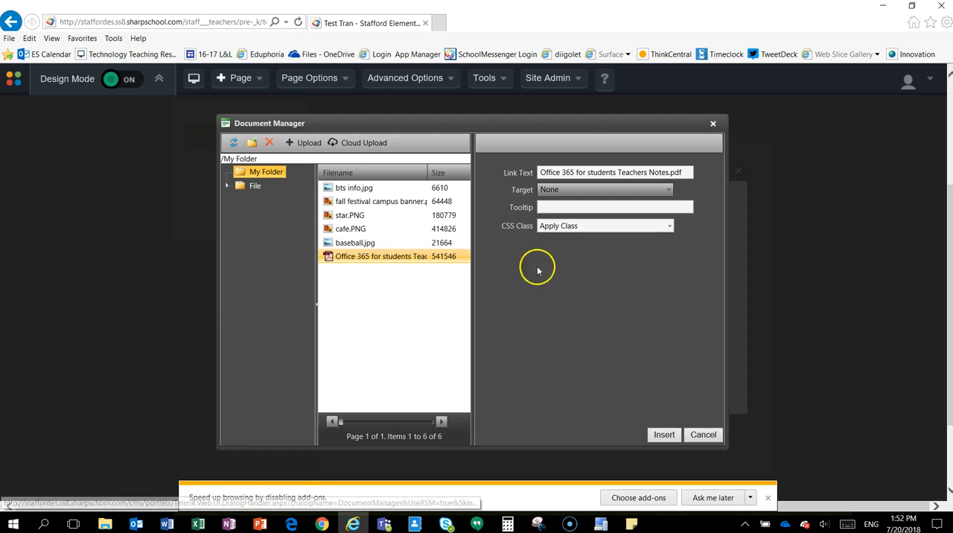
Give the PDF link the tooltip "Office 365 for students", keep its target at None, and insert it into the content block.
left_click(559, 206)
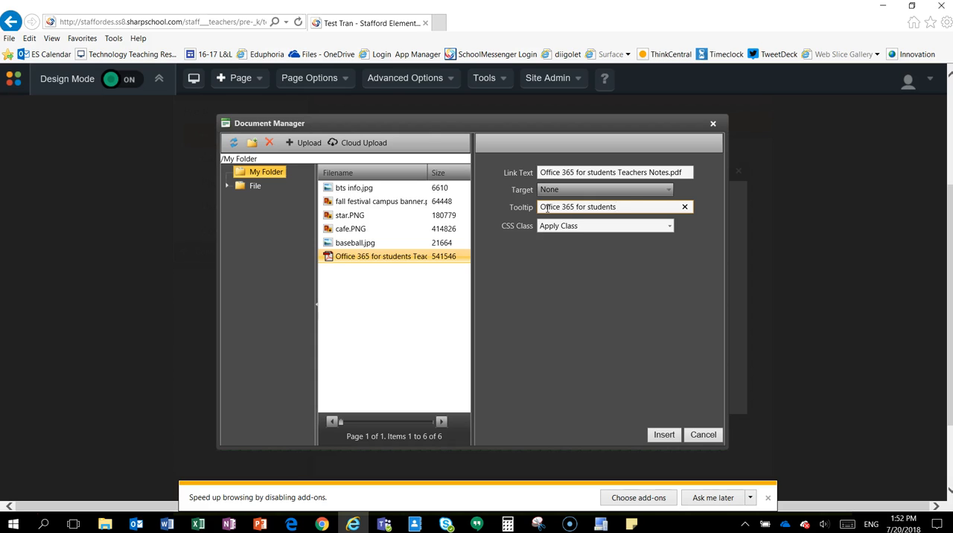
left_click(592, 191)
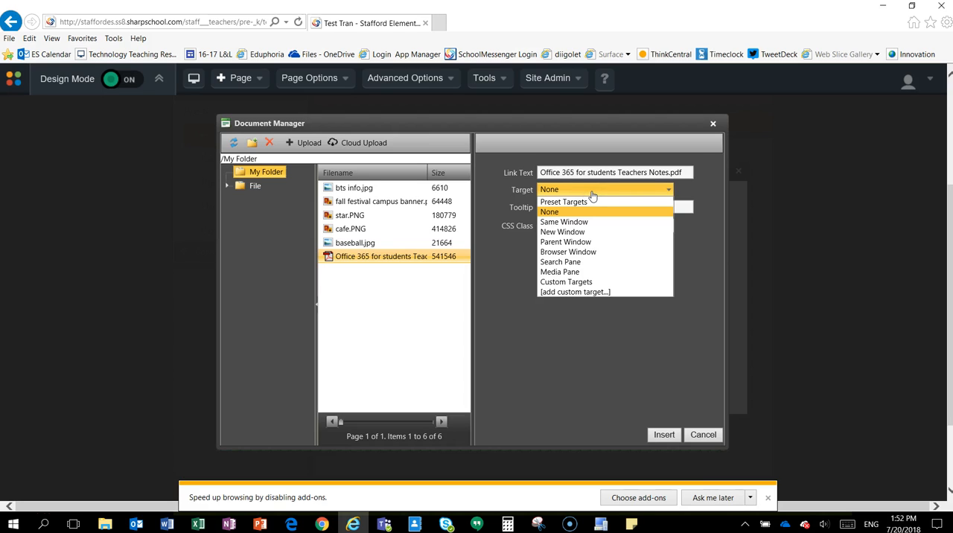
left_click(573, 223)
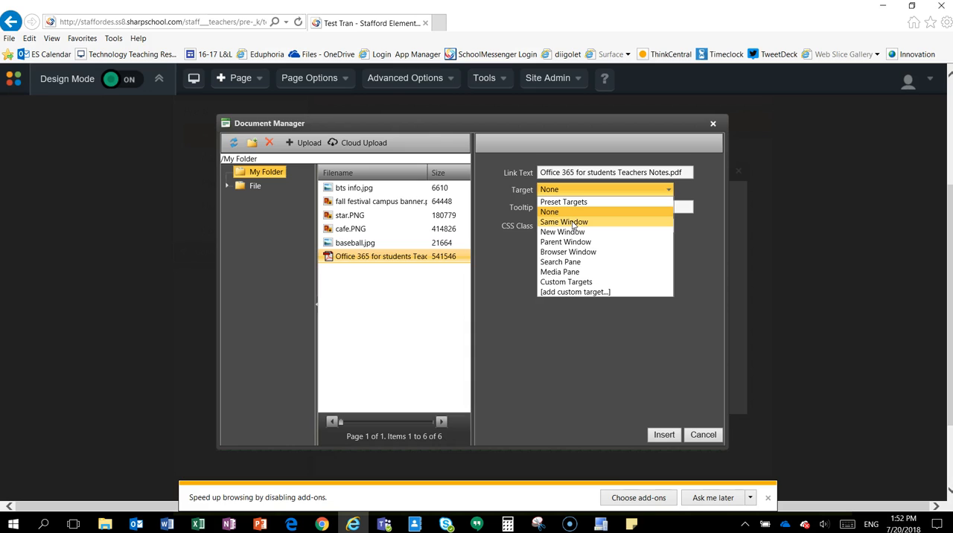
left_click(568, 211)
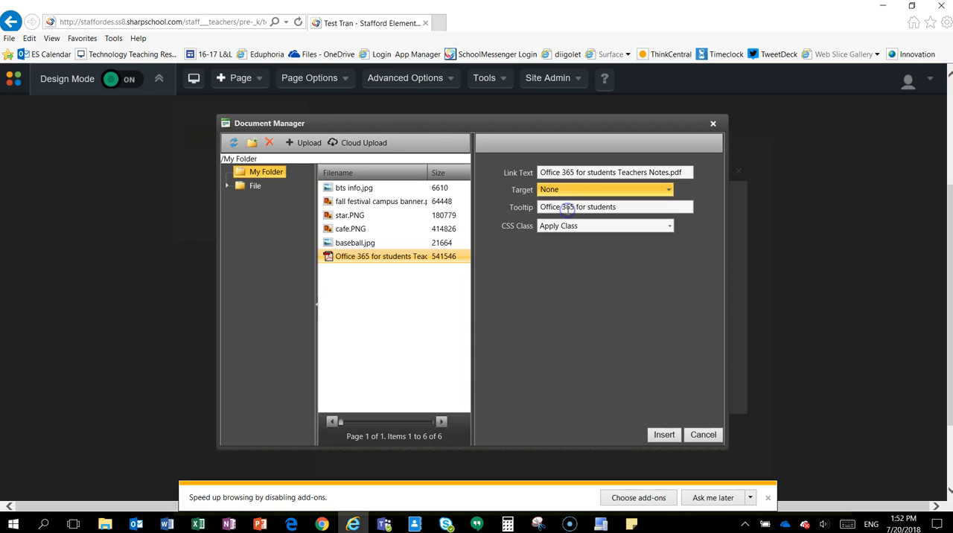
left_click(664, 435)
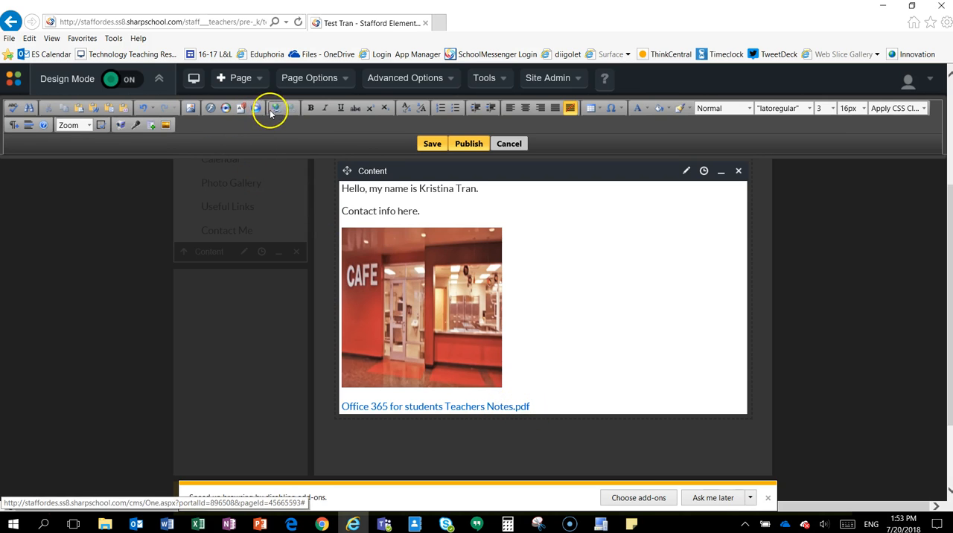
Add the text "studyisland.com" on a new line below the PDF link.
key("Return")
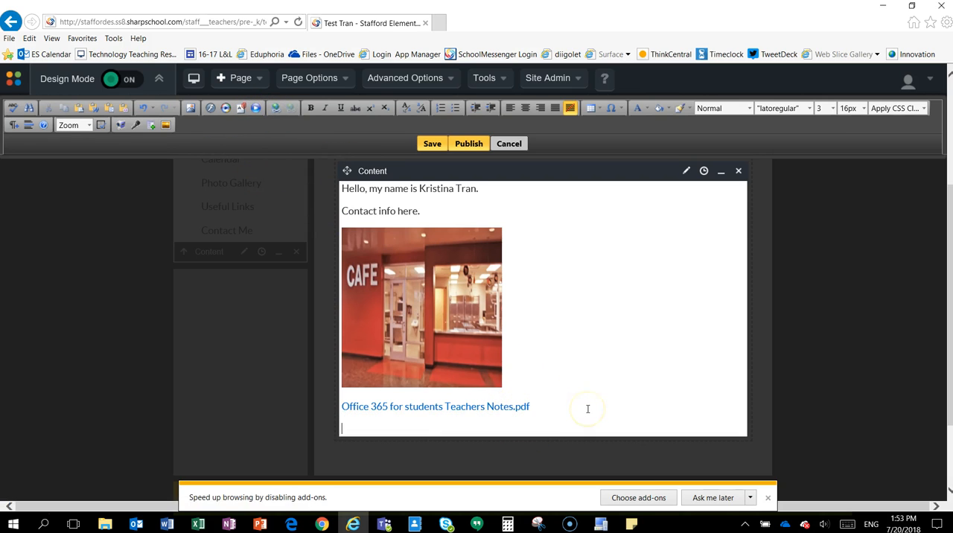
type("studyisland.com")
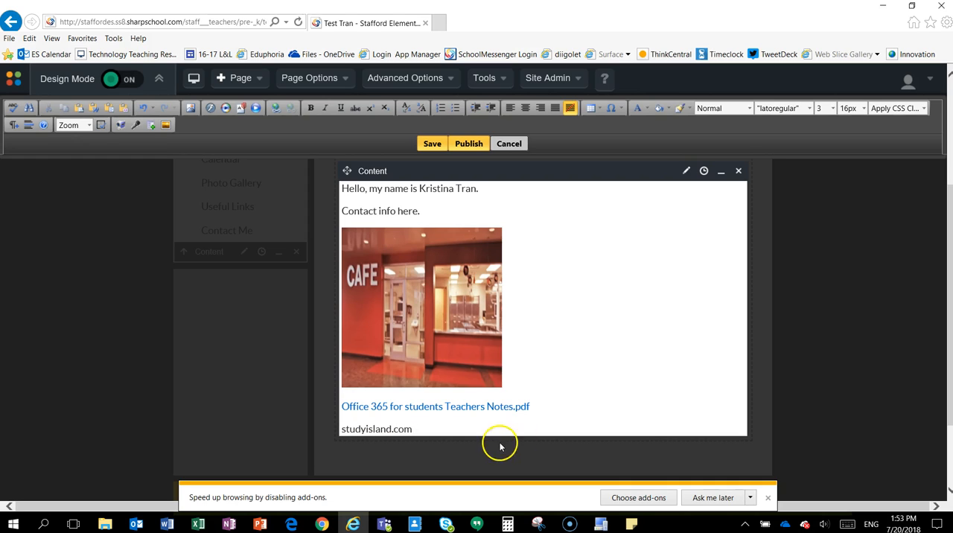
left_click_drag(420, 425, 346, 426)
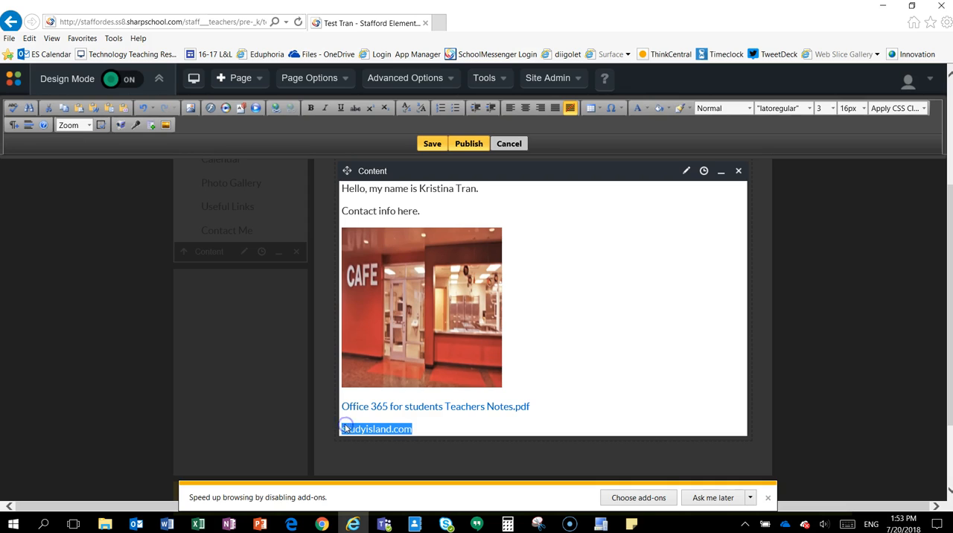
left_click(425, 430)
left_click_drag(421, 427, 342, 428)
left_click(274, 109)
left_click(349, 134)
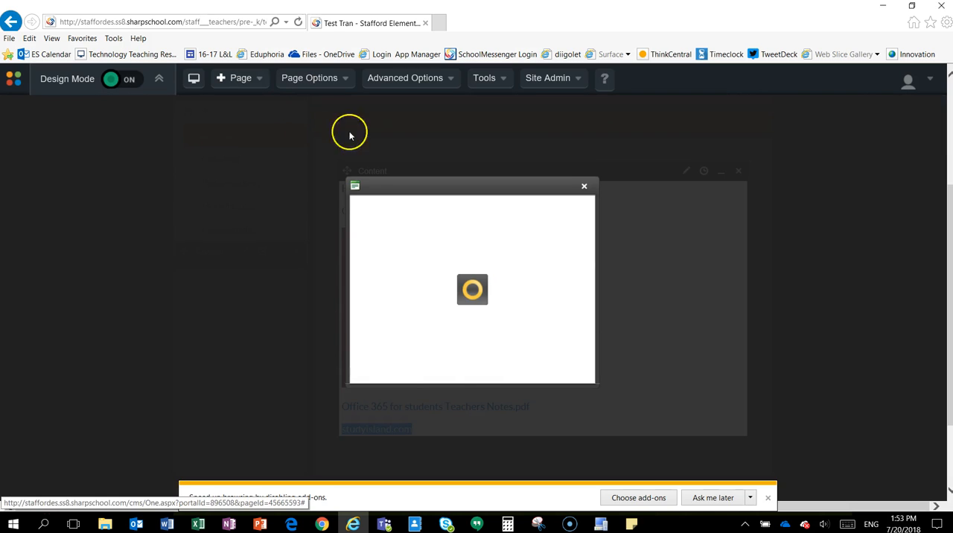
left_click(455, 228)
left_click(456, 224)
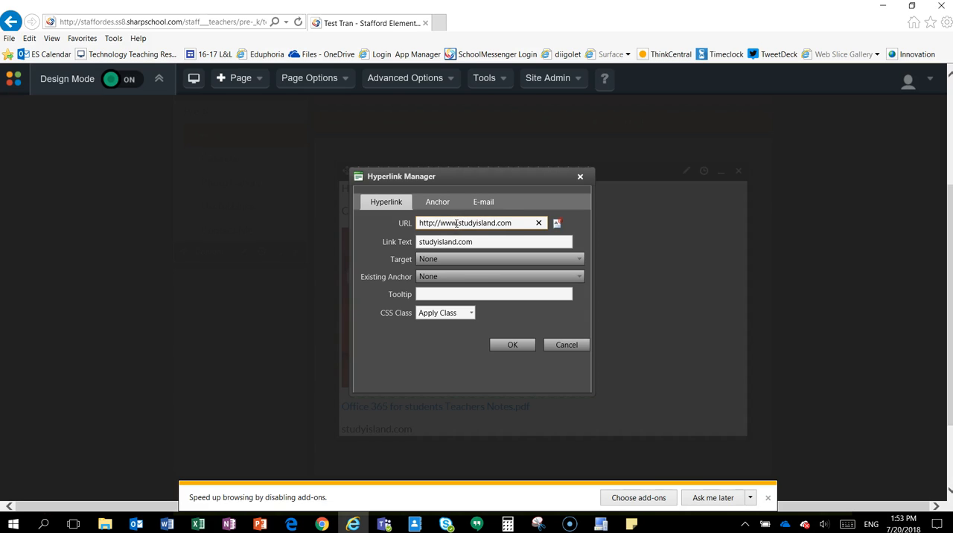
Keep the hyperlink's target at None, set its tooltip to "Study Island", and apply the link to the text.
left_click(446, 260)
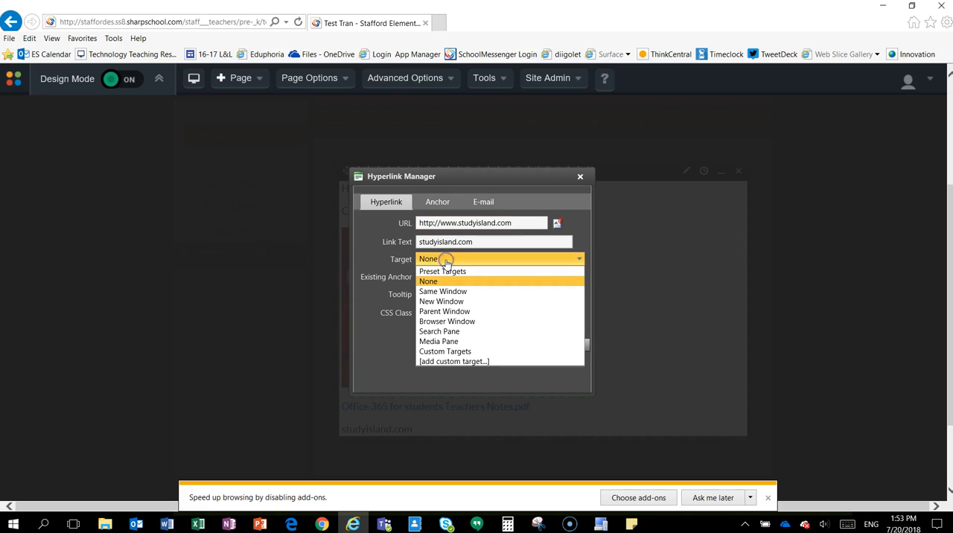
left_click(450, 293)
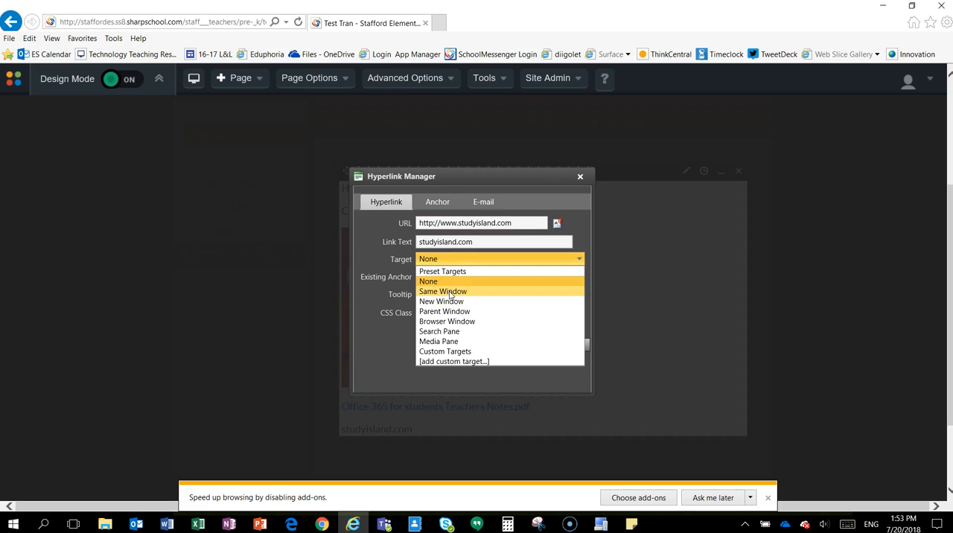
left_click(449, 281)
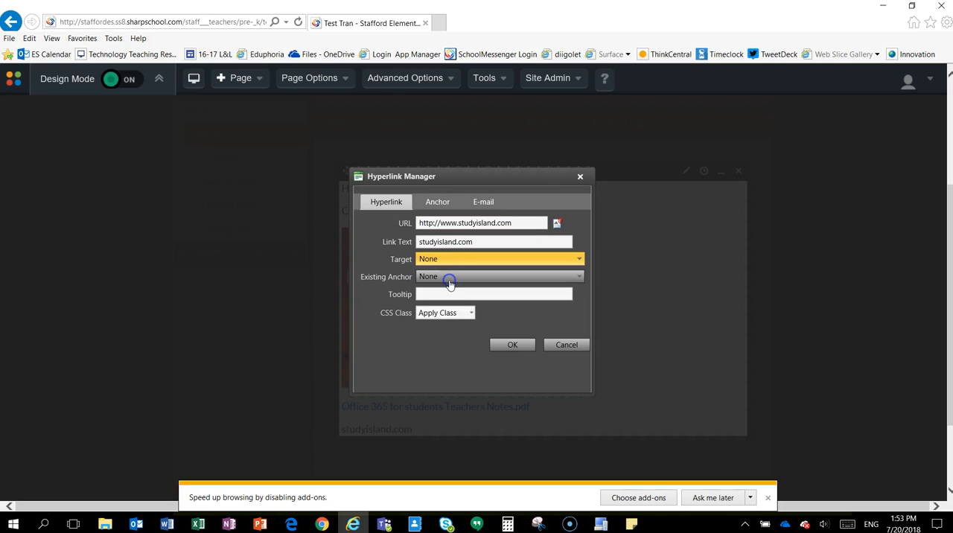
left_click(450, 293)
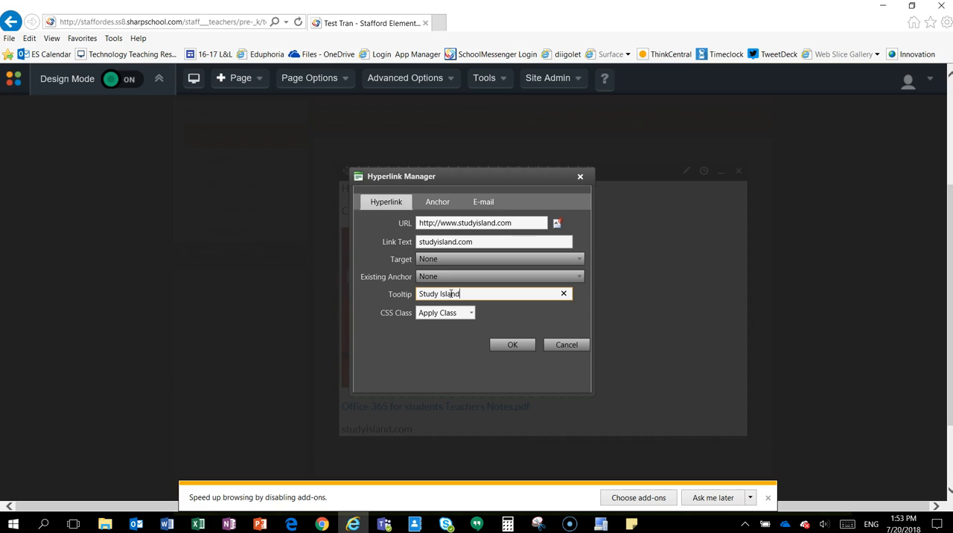
left_click(511, 346)
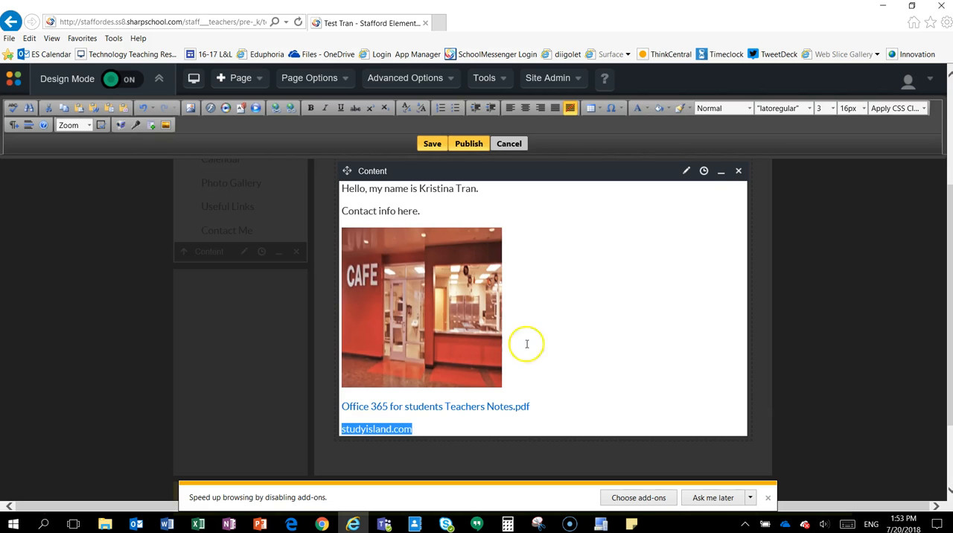
left_click(583, 420)
left_click(424, 429)
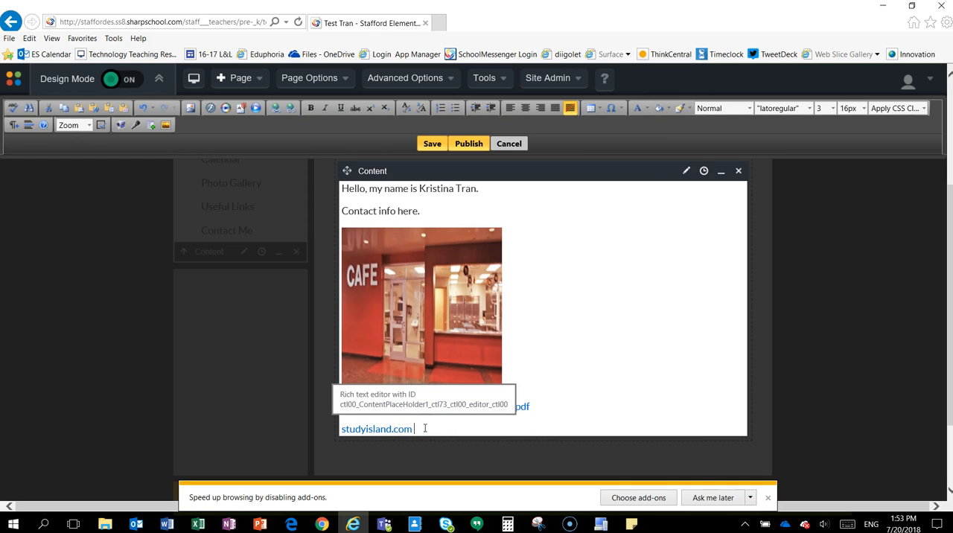
Format the studyisland.com link text as bold, italic and underlined.
left_click_drag(424, 429, 356, 428)
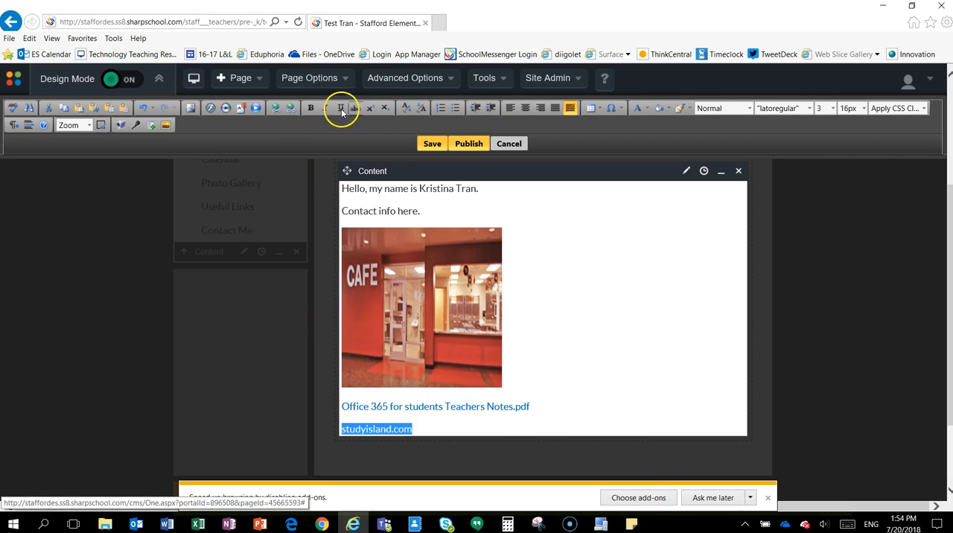
left_click(311, 108)
left_click(324, 109)
left_click(341, 109)
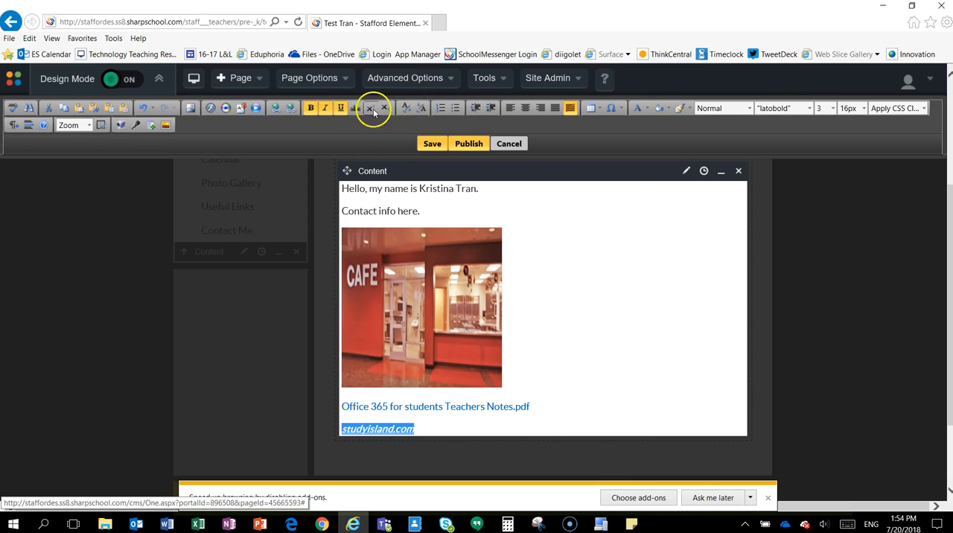
Try center, right and justified alignment on the studyisland.com line, finishing with left alignment.
left_click(510, 109)
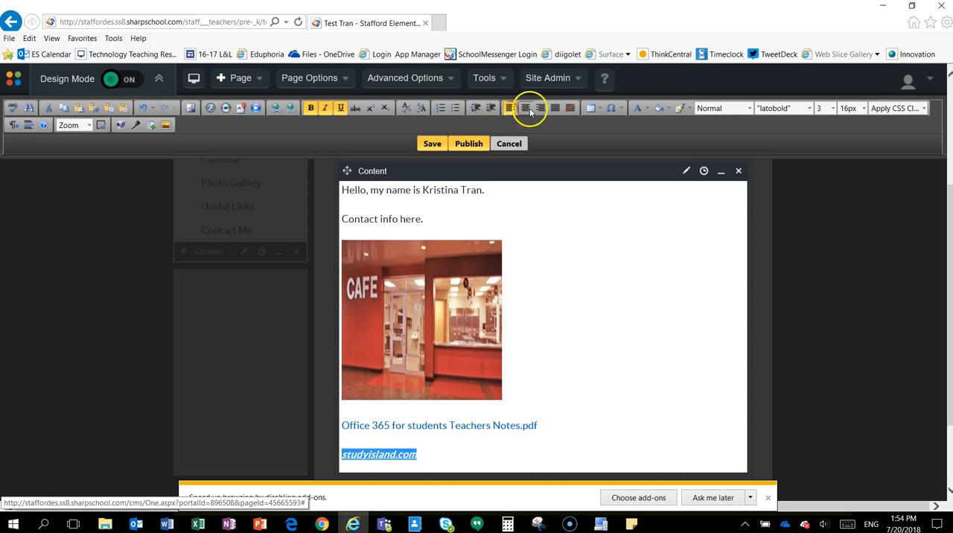
left_click(524, 108)
left_click(540, 108)
left_click(555, 108)
left_click(525, 108)
left_click(510, 107)
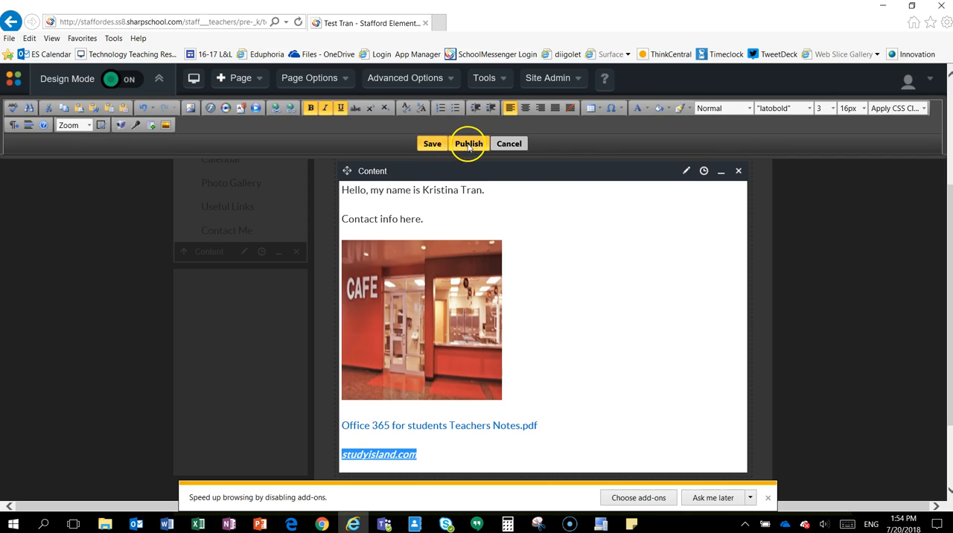
Publish the edited content block and turn off Design Mode to check the finished page.
left_click(468, 145)
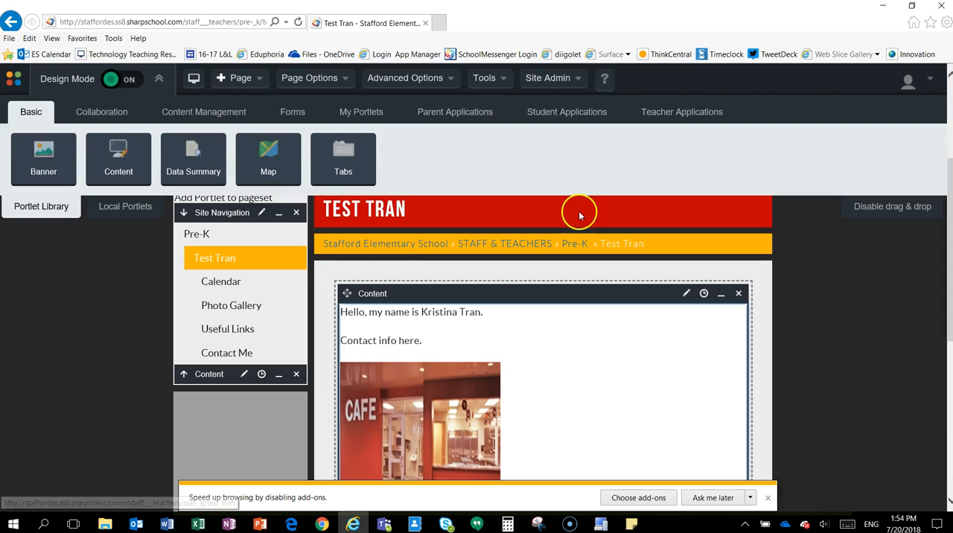
left_click(129, 82)
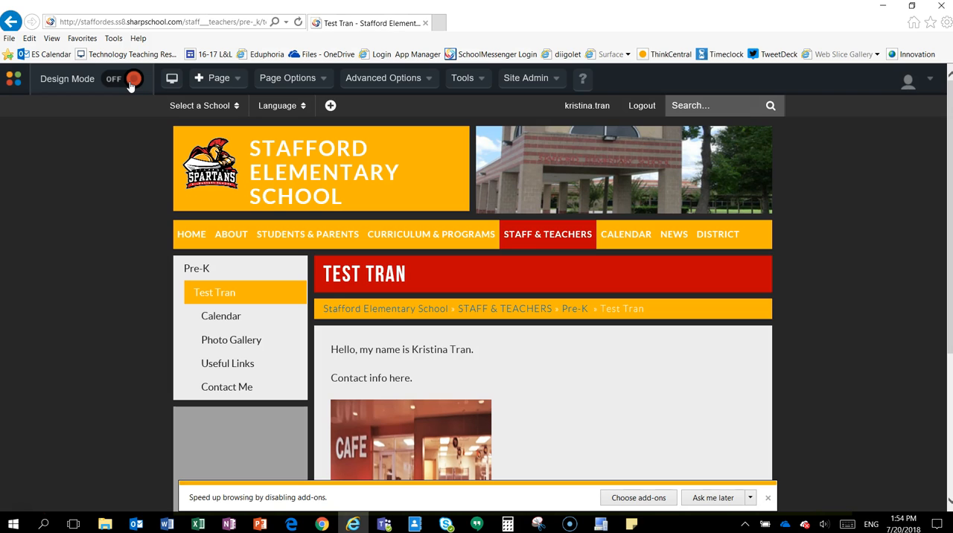
scroll(632, 219, "down", 3)
scroll(635, 223, "up", 1)
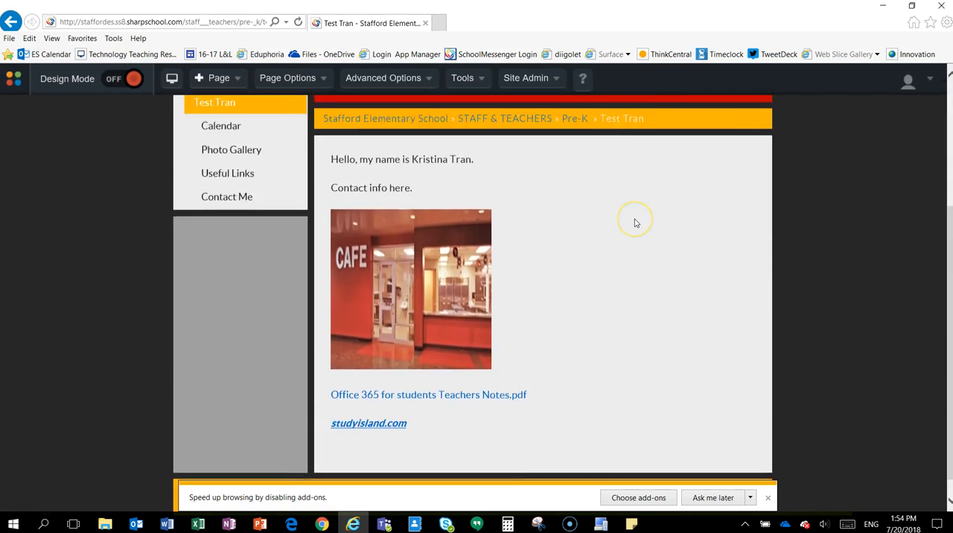
scroll(635, 222, "up", 3)
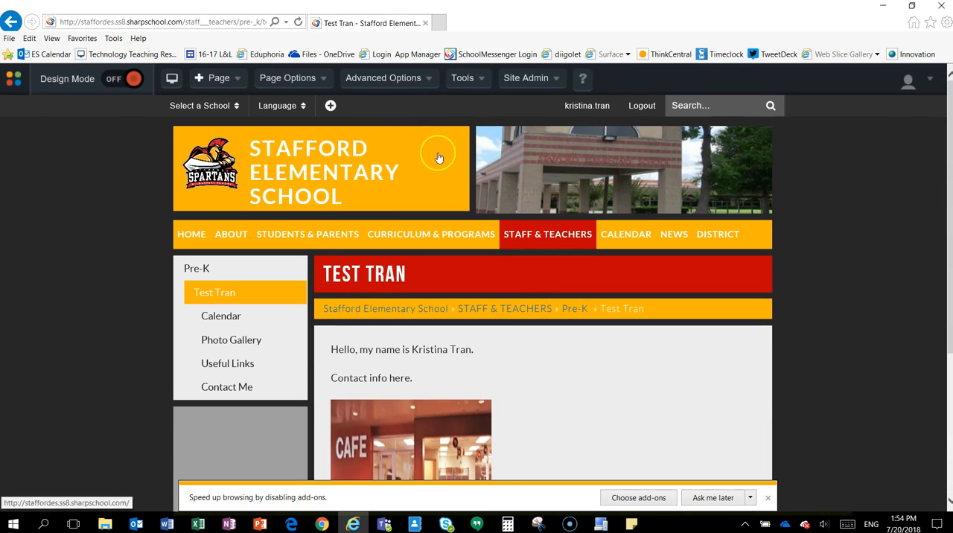
Check out the teacher's page for editing and go to its Page Content editor.
mouse_move(346, 87)
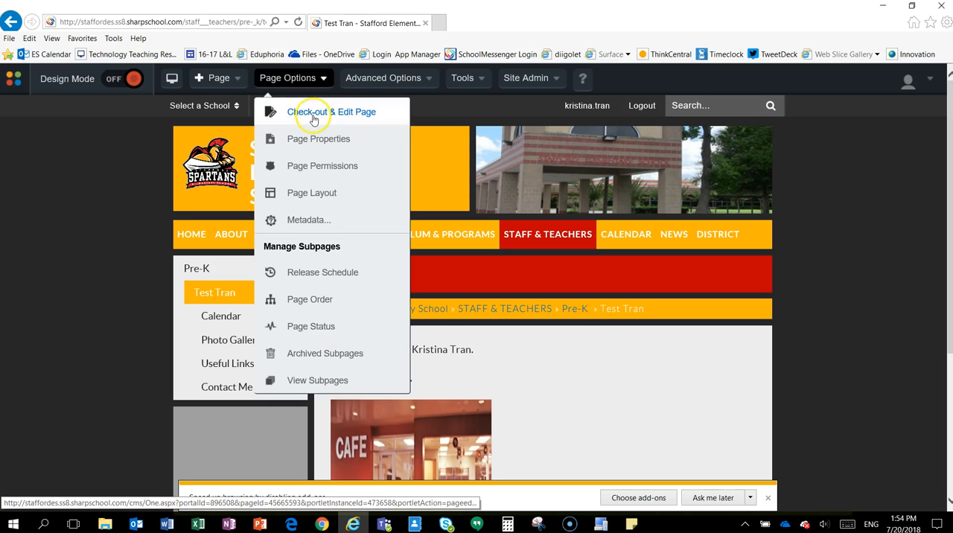
left_click(313, 120)
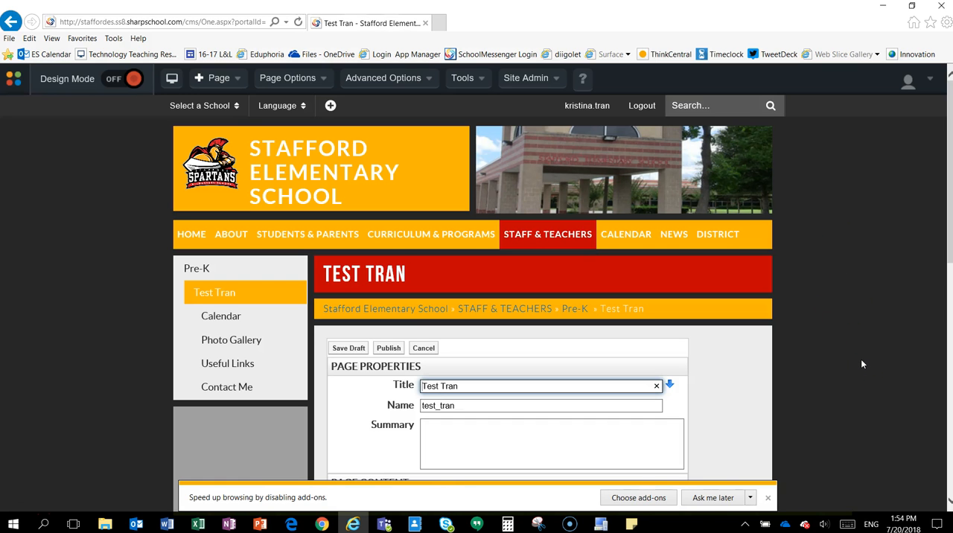
scroll(861, 359, "down", 5)
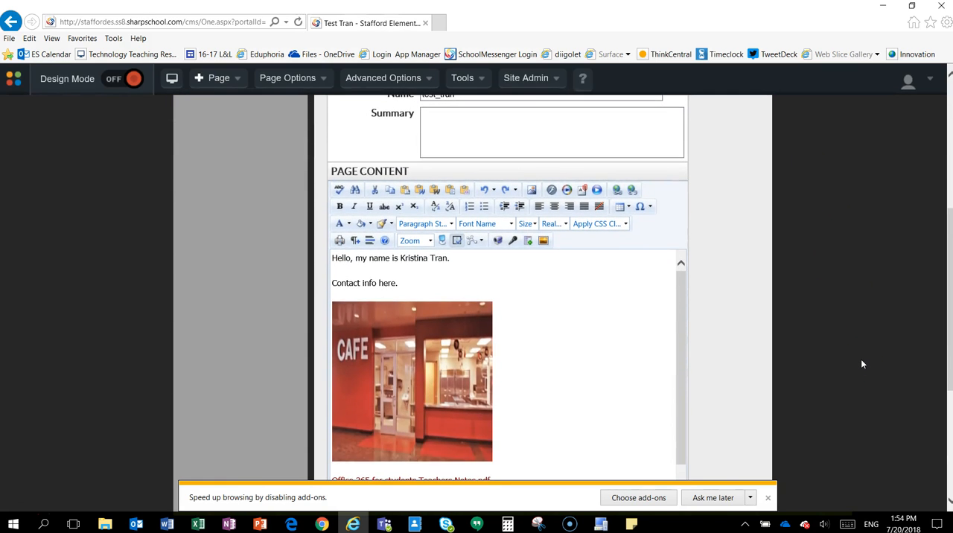
left_click_drag(326, 172, 396, 173)
left_click(582, 333)
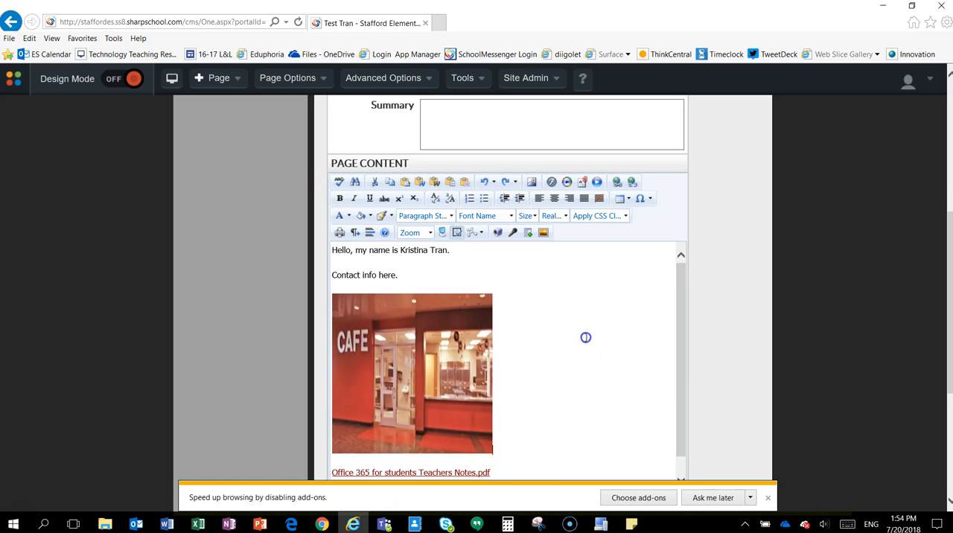
mouse_move(679, 332)
left_mouse_down()
mouse_move(678, 364)
mouse_move(678, 312)
mouse_move(676, 378)
mouse_move(677, 340)
left_mouse_up()
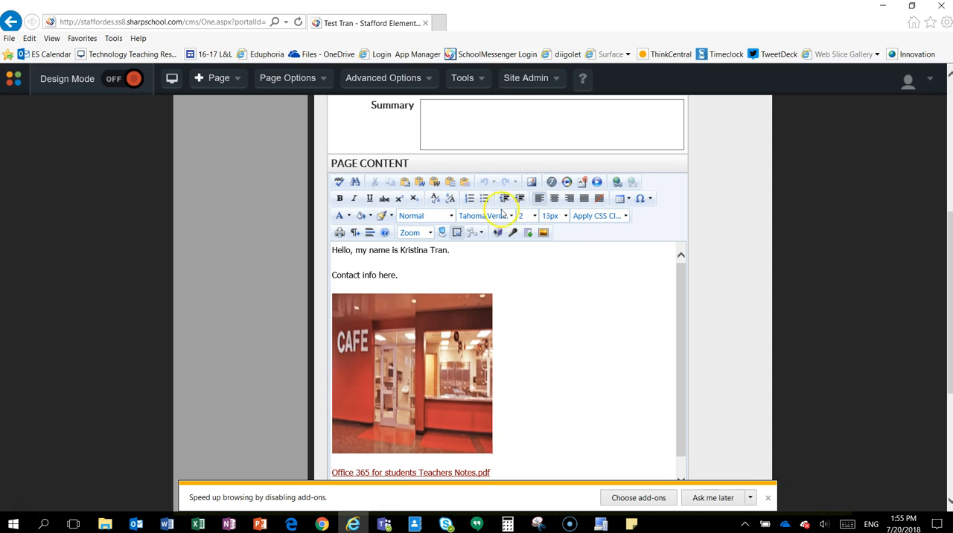
Examine the page properties, page content and page administration sections of the edit form.
left_click_drag(678, 355, 732, 387)
scroll(735, 387, "up", 3)
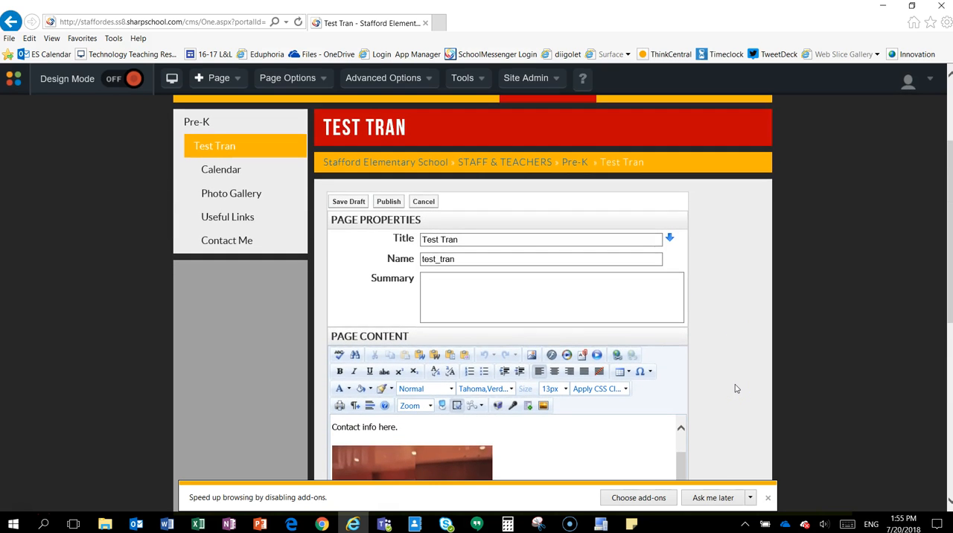
scroll(735, 388, "down", 5)
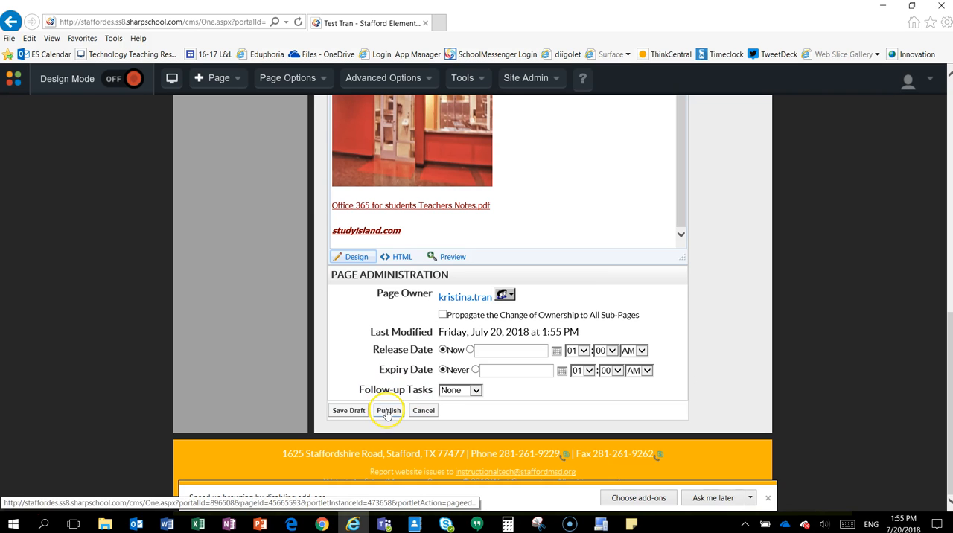
scroll(388, 411, "up", 5)
left_click(510, 325)
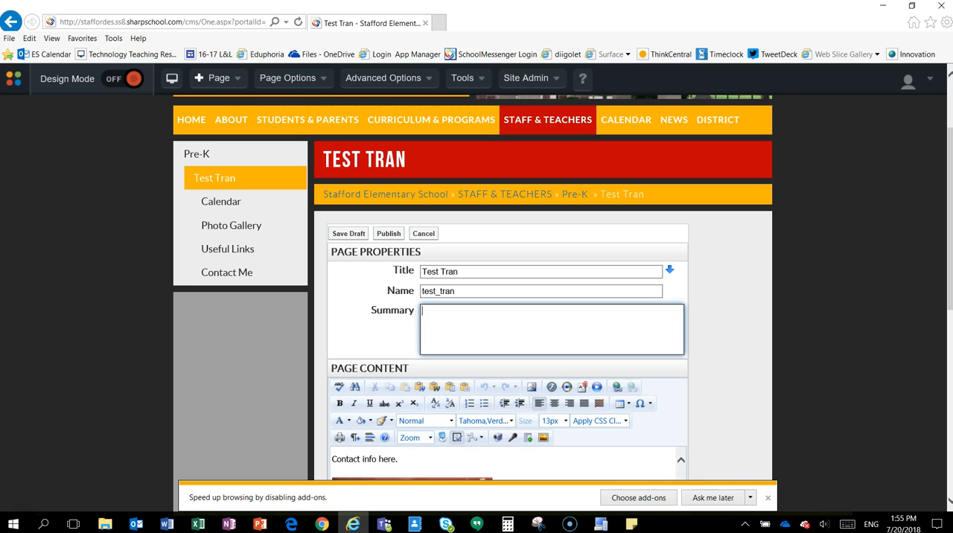
scroll(298, 365, "down", 2)
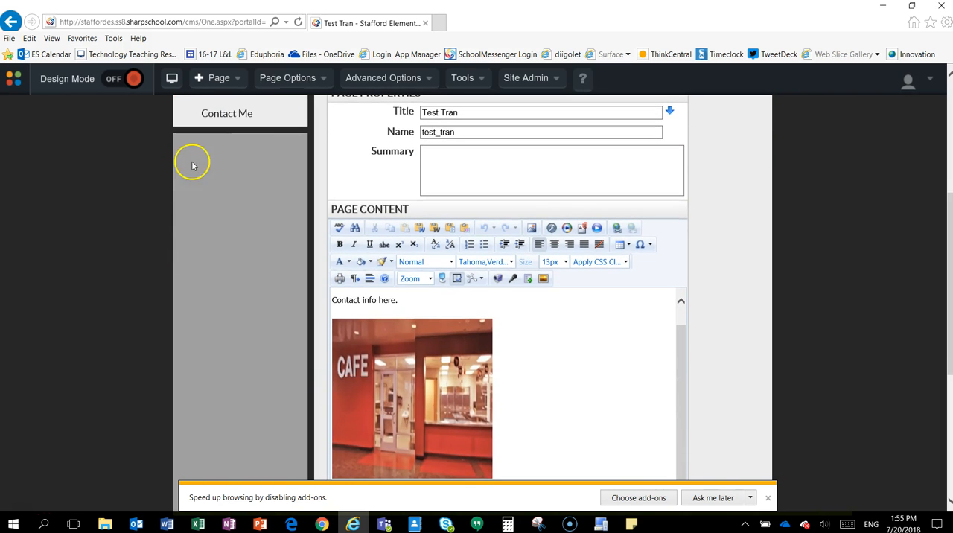
Publish the checked-out page from its edit form.
left_click(296, 79)
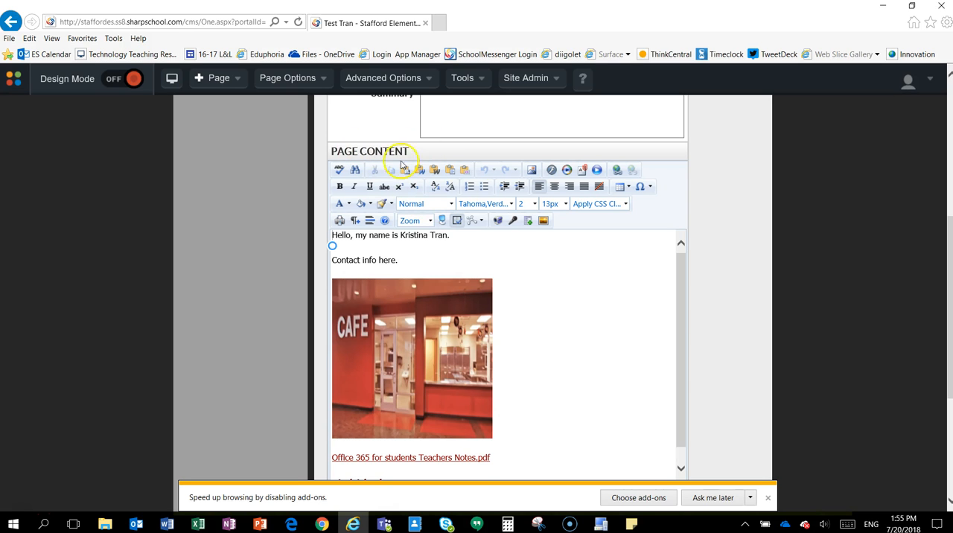
scroll(780, 280, "up", 4)
left_click(389, 338)
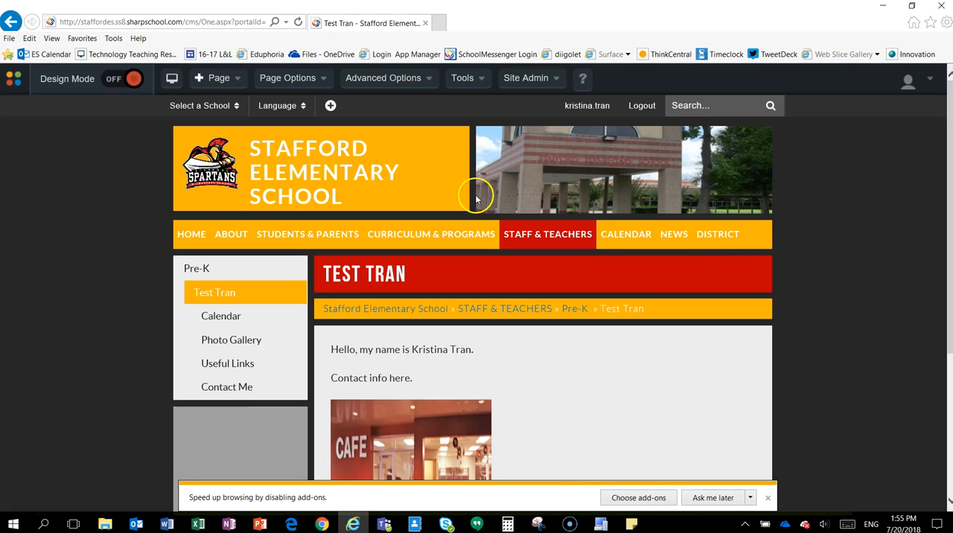
Open the Page Status of the teacher's subpages and set Calendar and Photo Gallery to Hide Section.
mouse_move(345, 225)
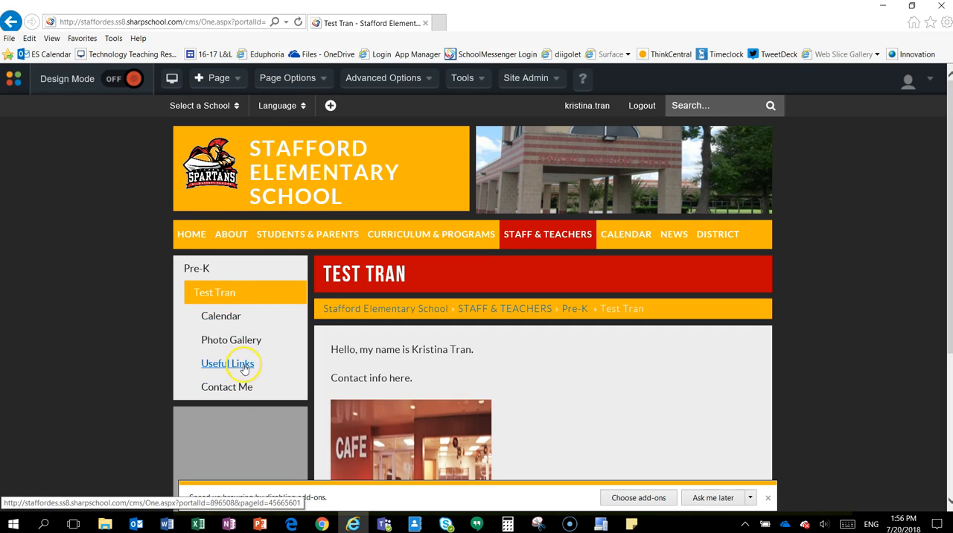
left_click(221, 294)
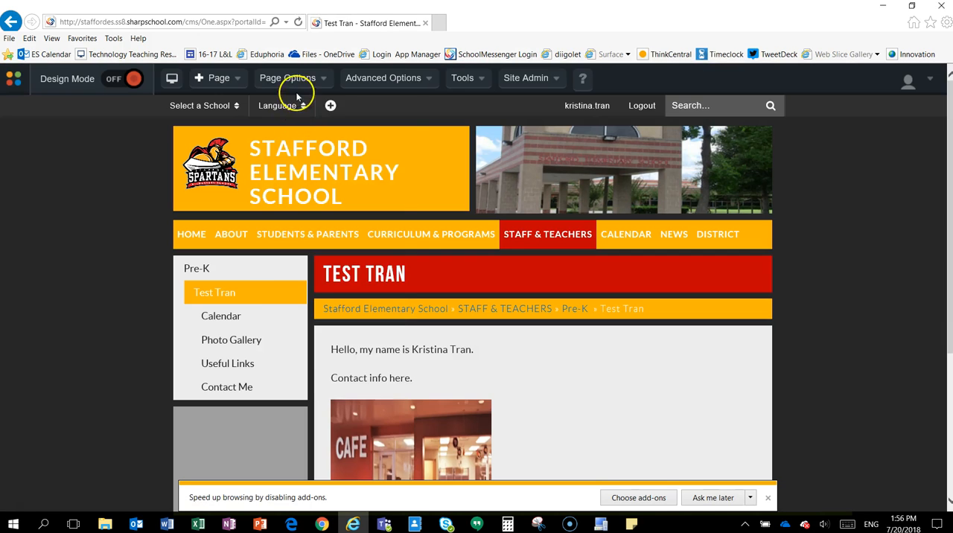
mouse_move(298, 87)
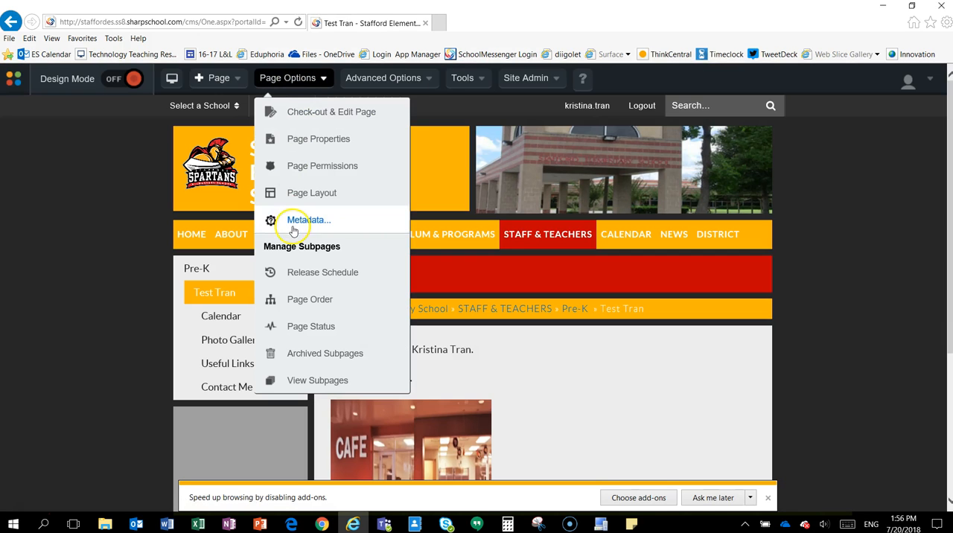
left_click(300, 328)
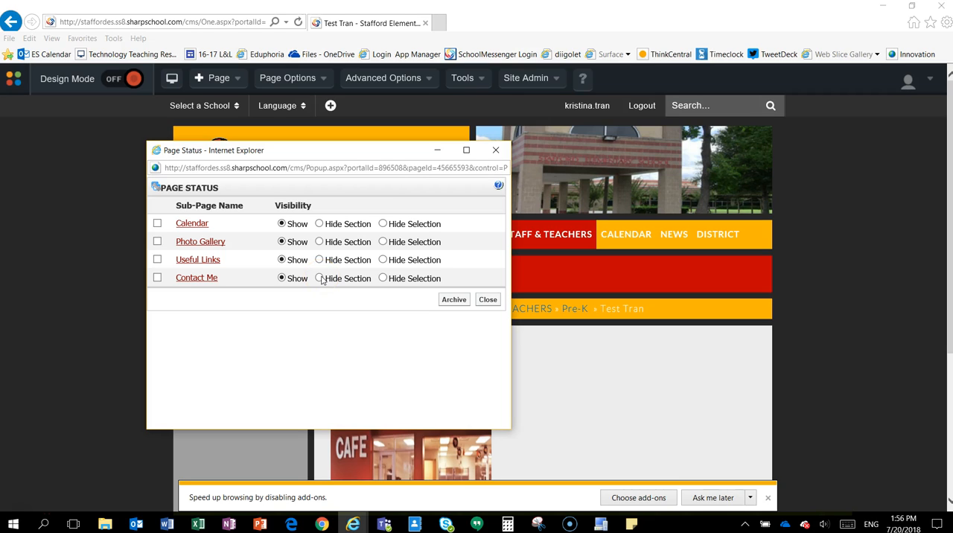
left_click(319, 224)
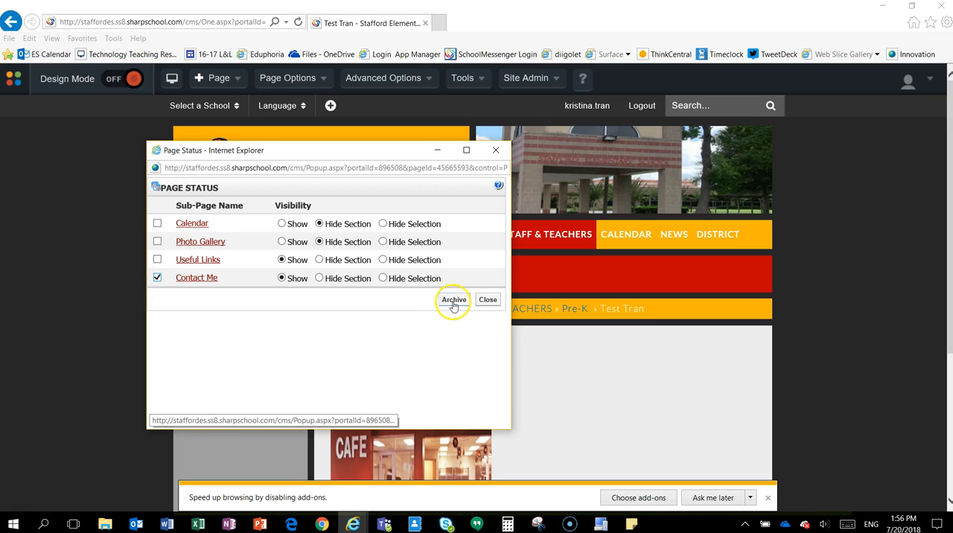
Archive the Useful Links and Contact Me subpages and close the Page Status window.
left_click(157, 259)
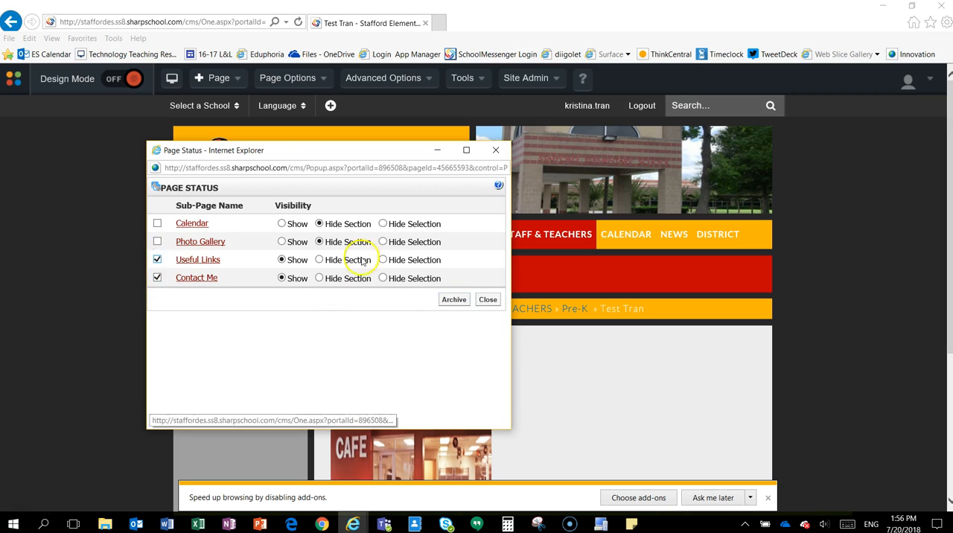
left_click(461, 300)
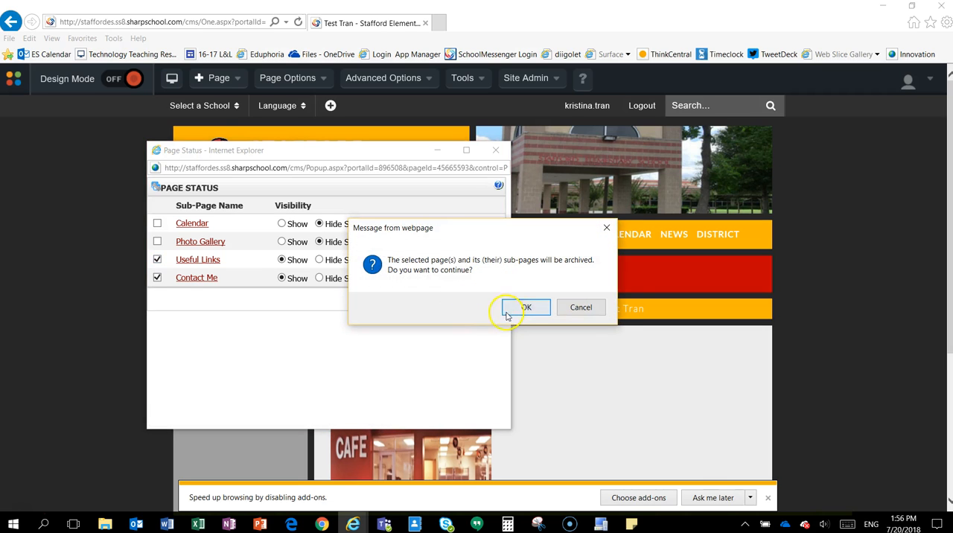
left_click(517, 305)
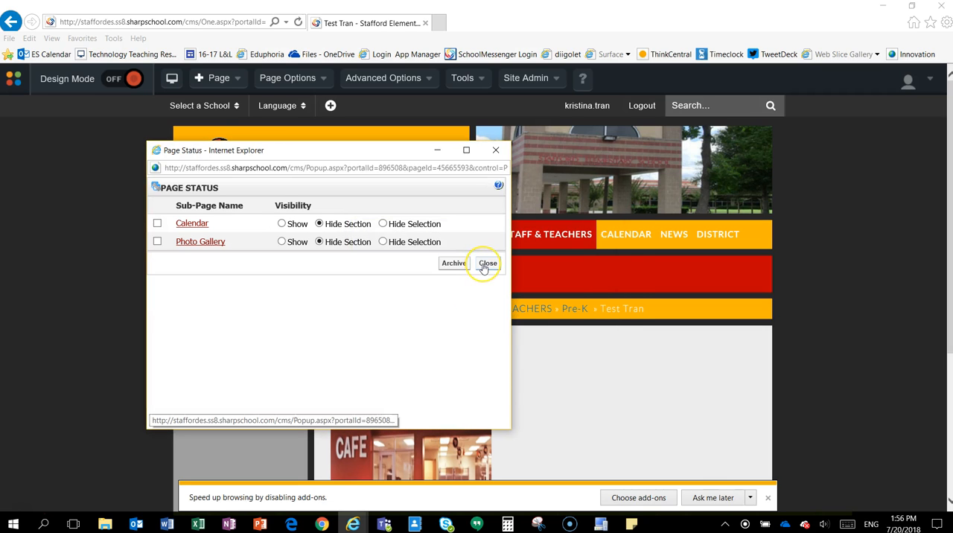
left_click(485, 264)
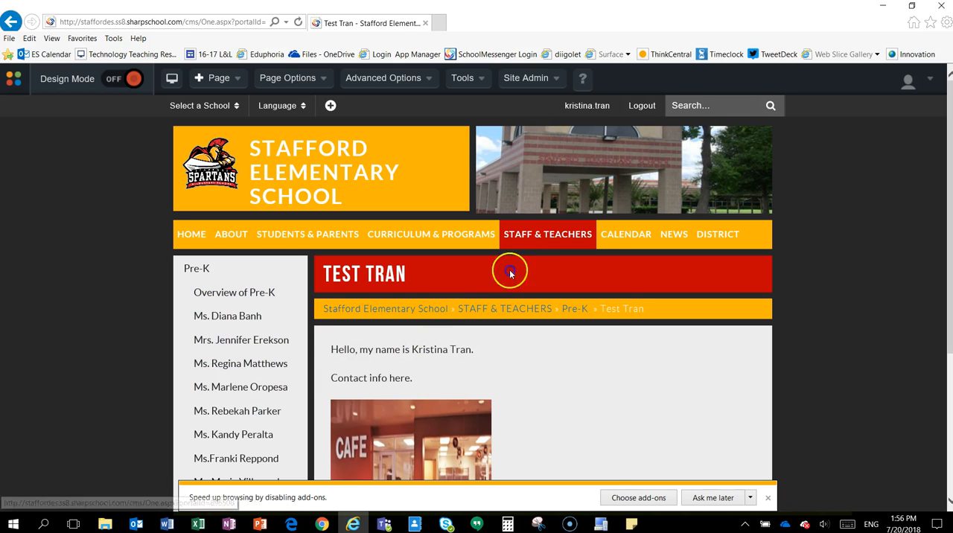
Reopen Page Status, set the Calendar subpage's visibility to Show, and close the window.
left_click(316, 79)
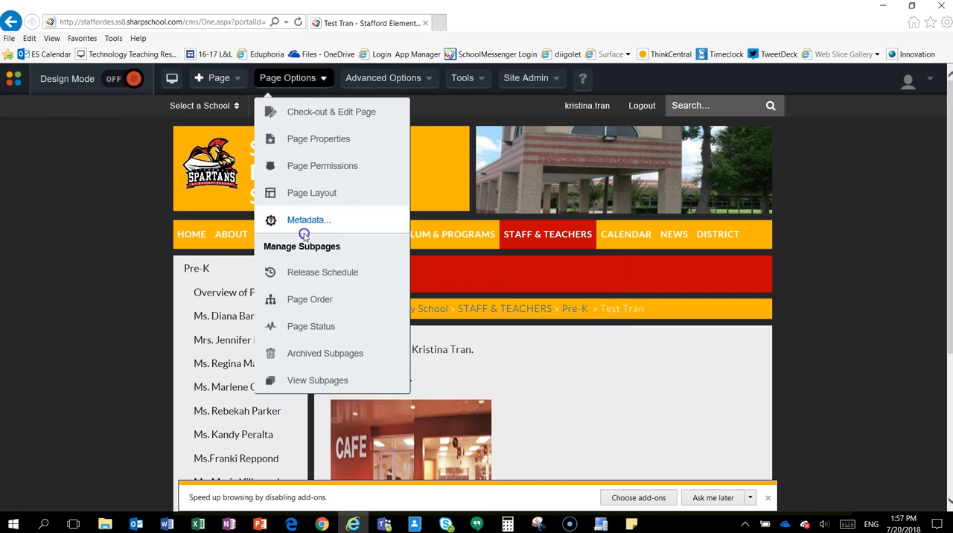
left_click(309, 328)
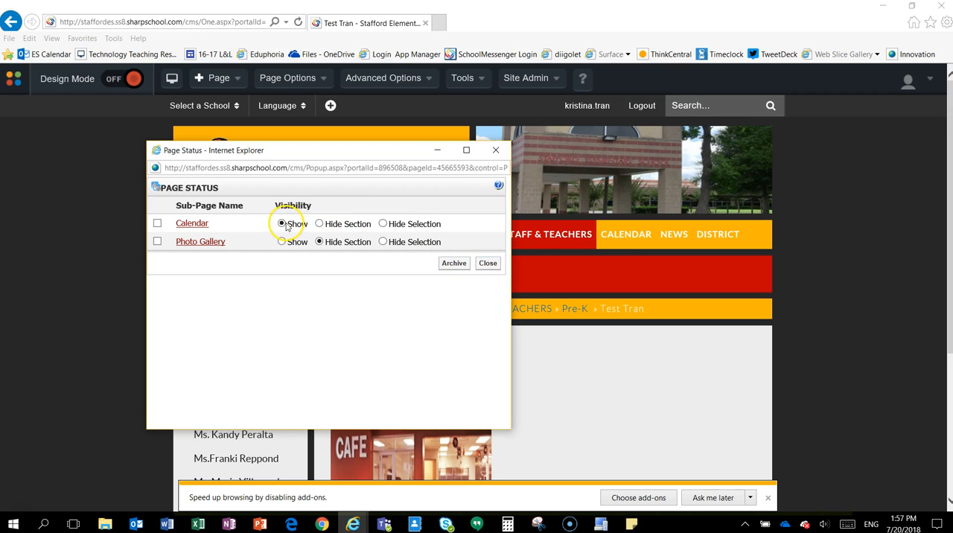
left_click(487, 264)
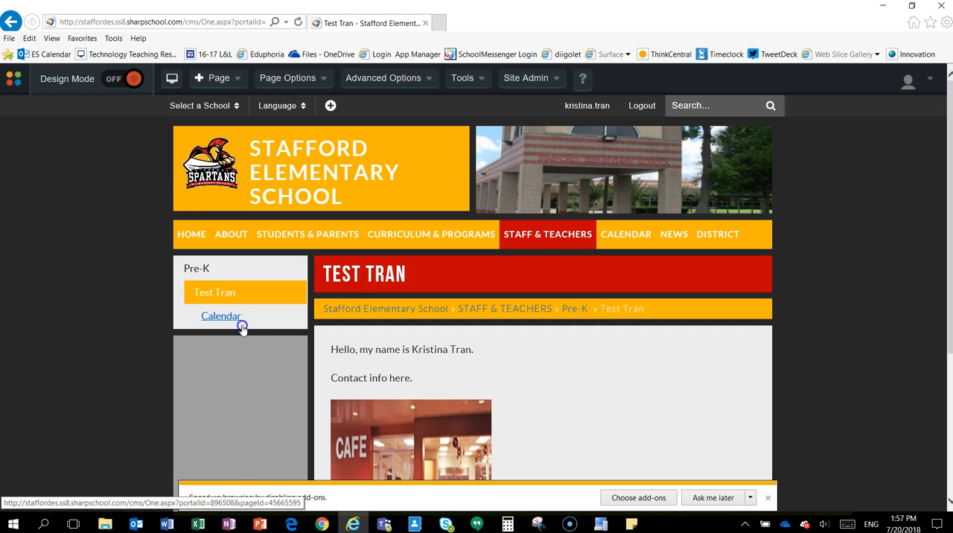
In Page Order, move Photo Gallery above Calendar, move Calendar back to first place, and update the page order.
left_click(298, 85)
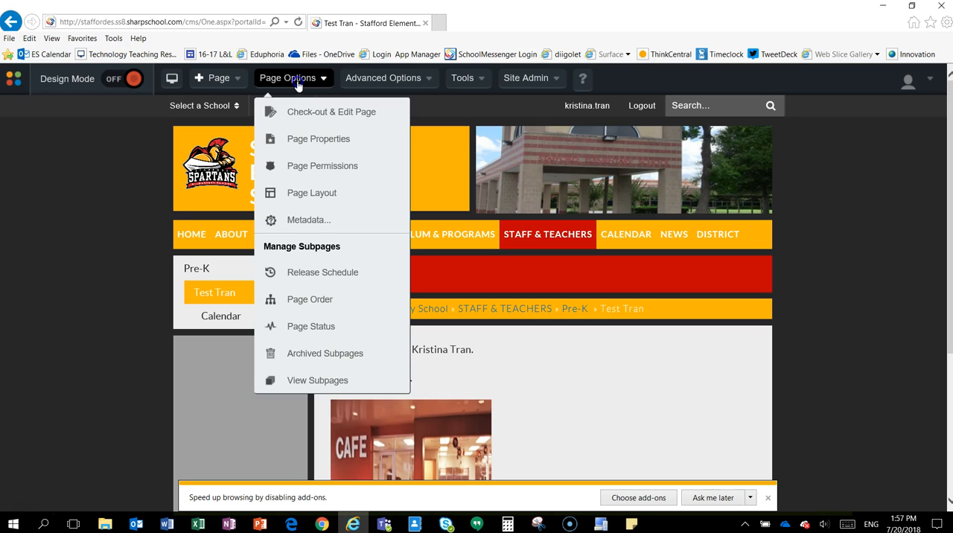
left_click(304, 305)
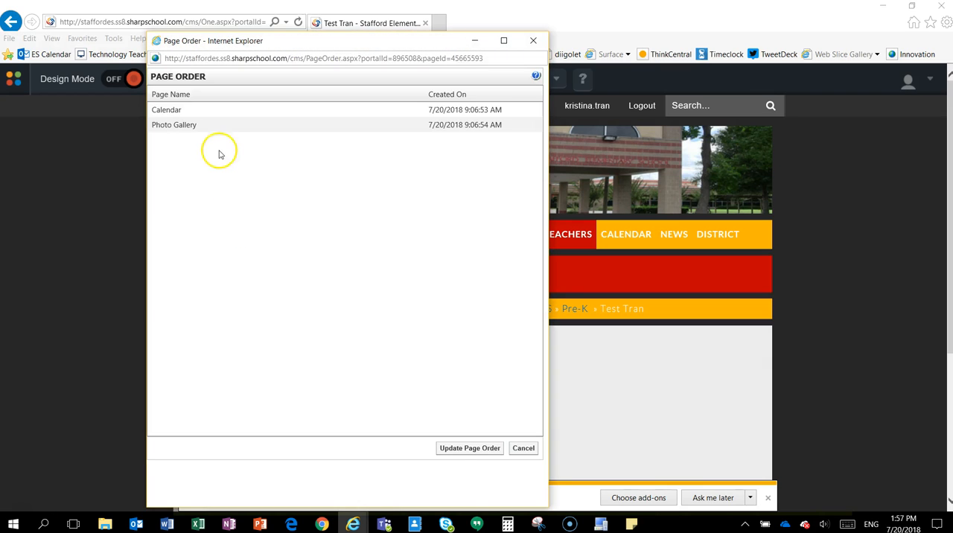
left_click_drag(217, 132, 208, 104)
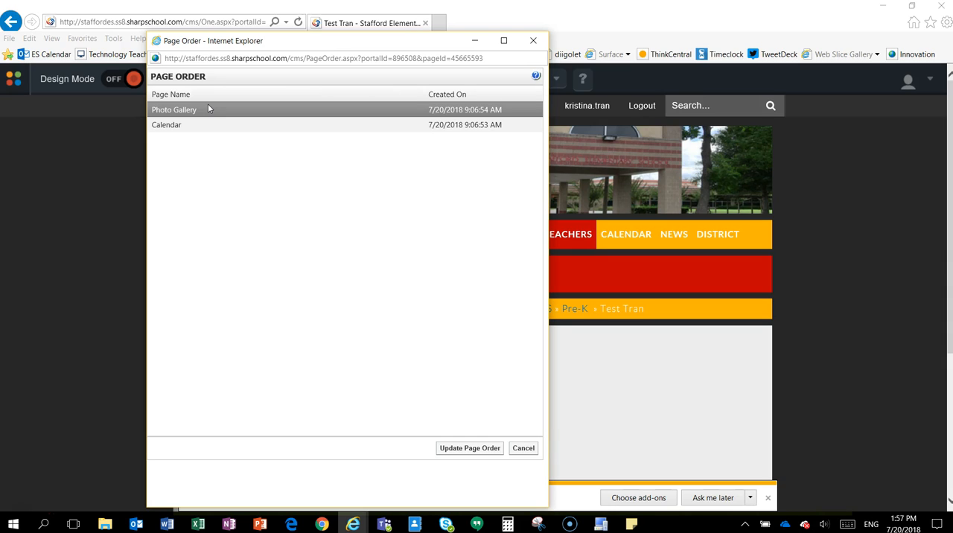
left_click_drag(215, 127, 214, 110)
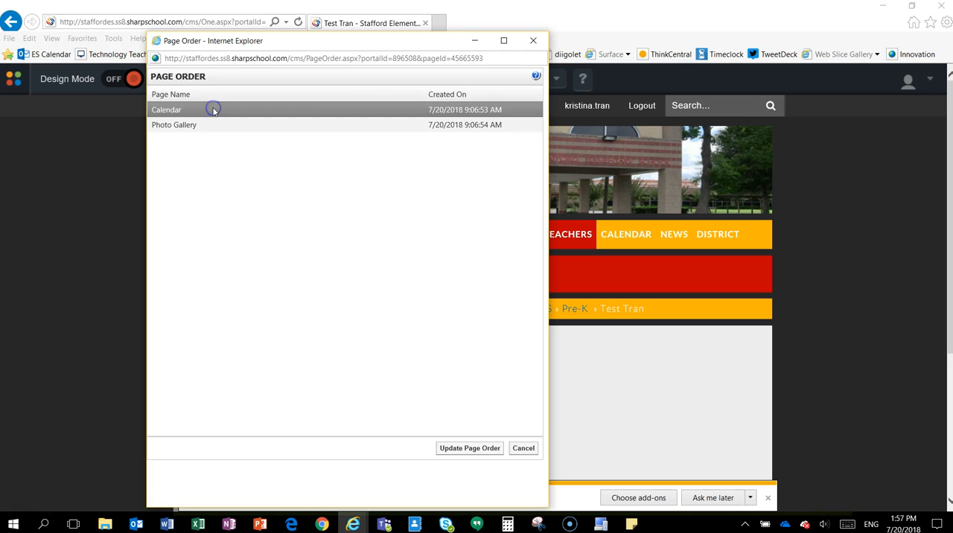
left_click(470, 448)
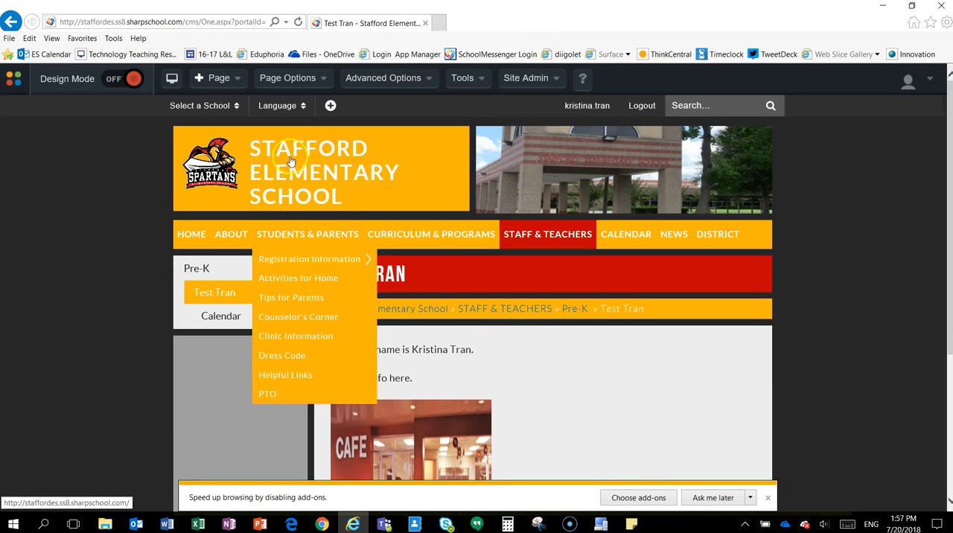
left_click(225, 82)
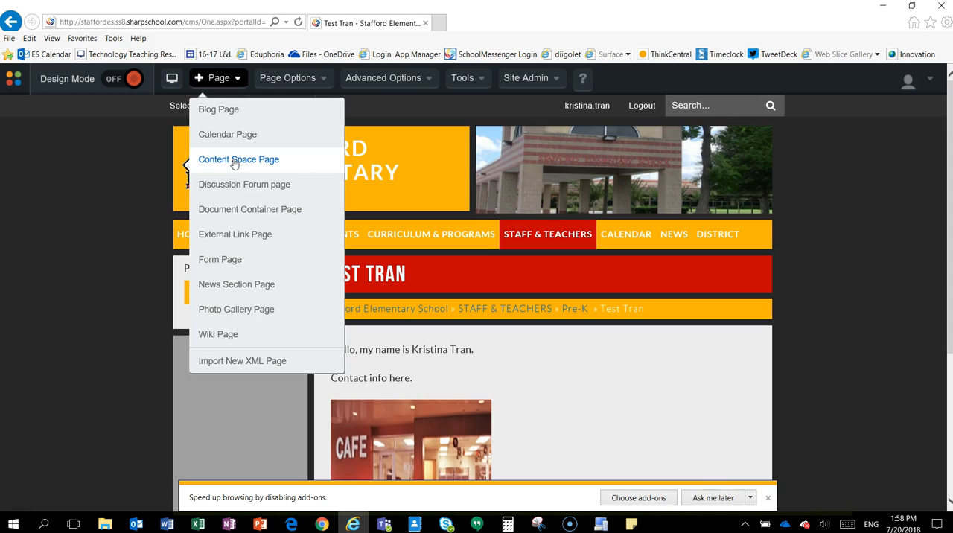
left_click(239, 240)
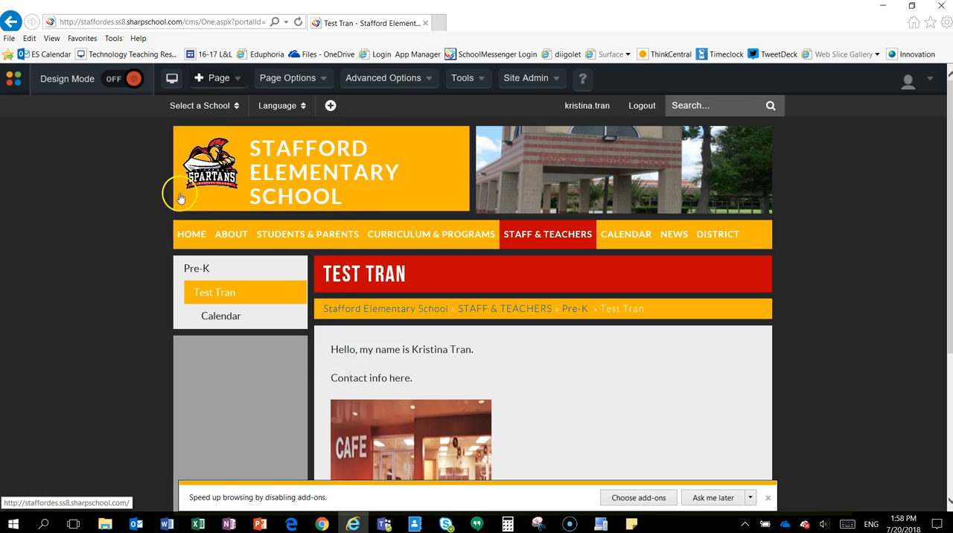
mouse_move(216, 87)
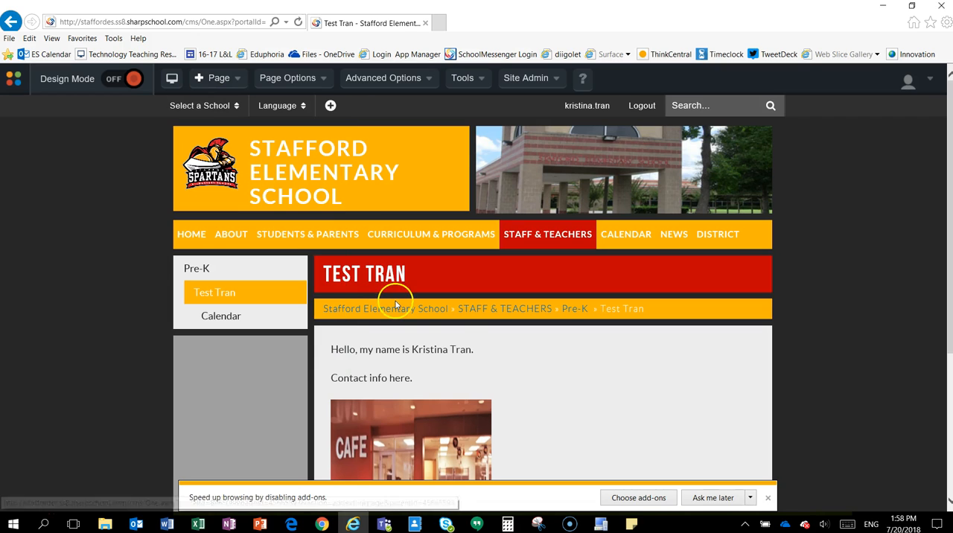
View the teacher page's archived subpages and close the window without restoring or deleting any.
mouse_move(296, 87)
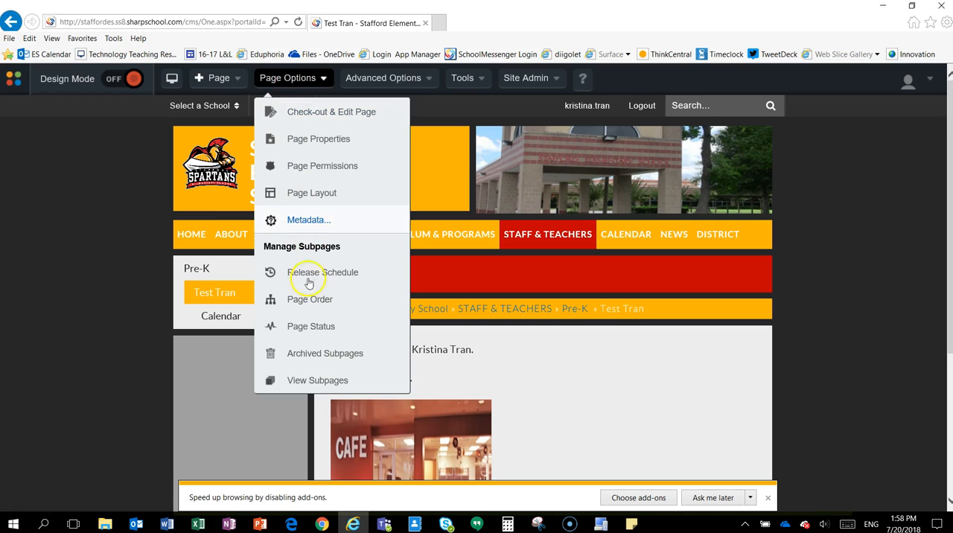
left_click(316, 360)
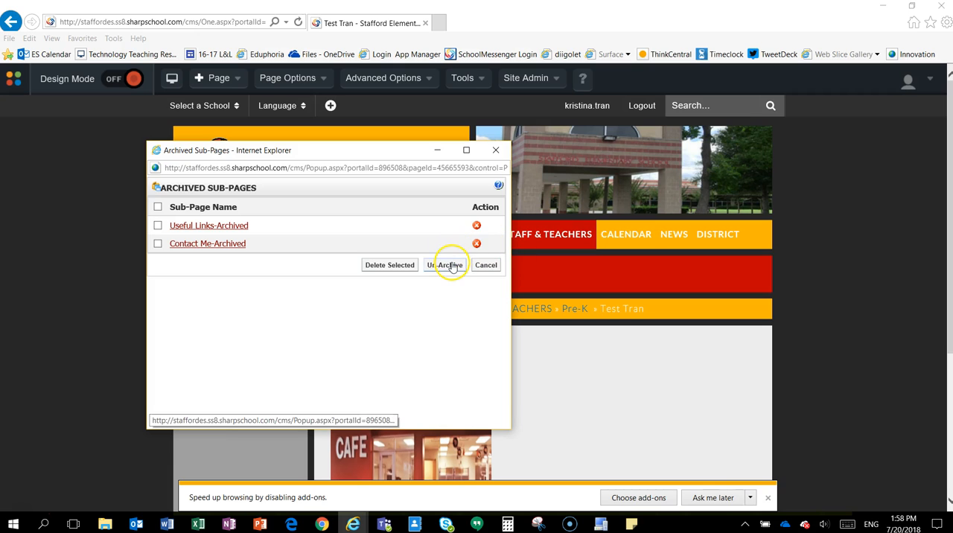
left_click(485, 265)
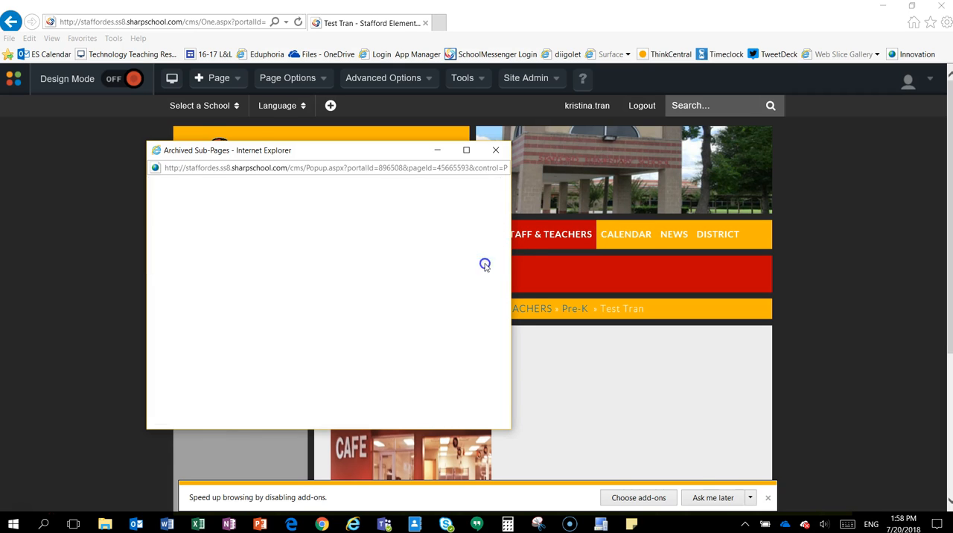
Look at the available page themes in the Design Portfolio and exit without applying one.
left_click(372, 83)
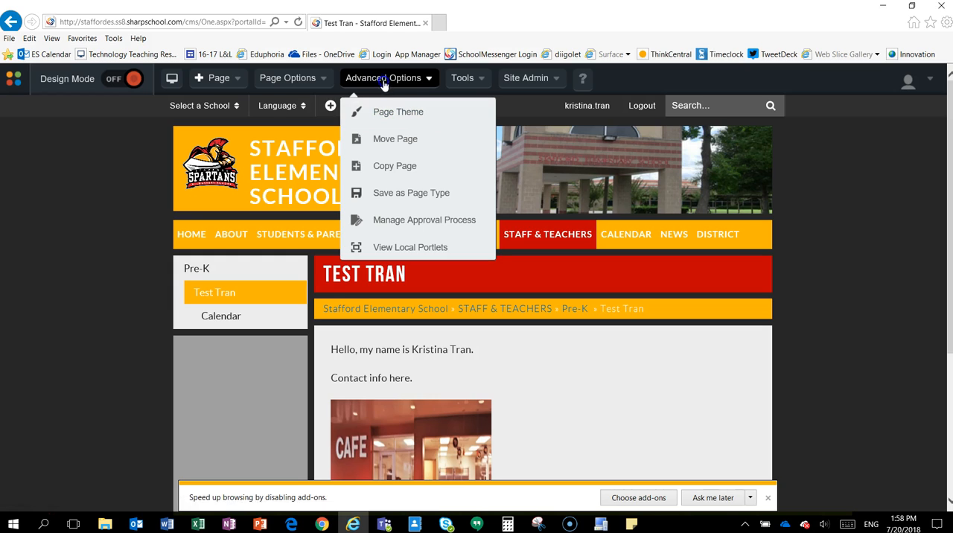
left_click(382, 111)
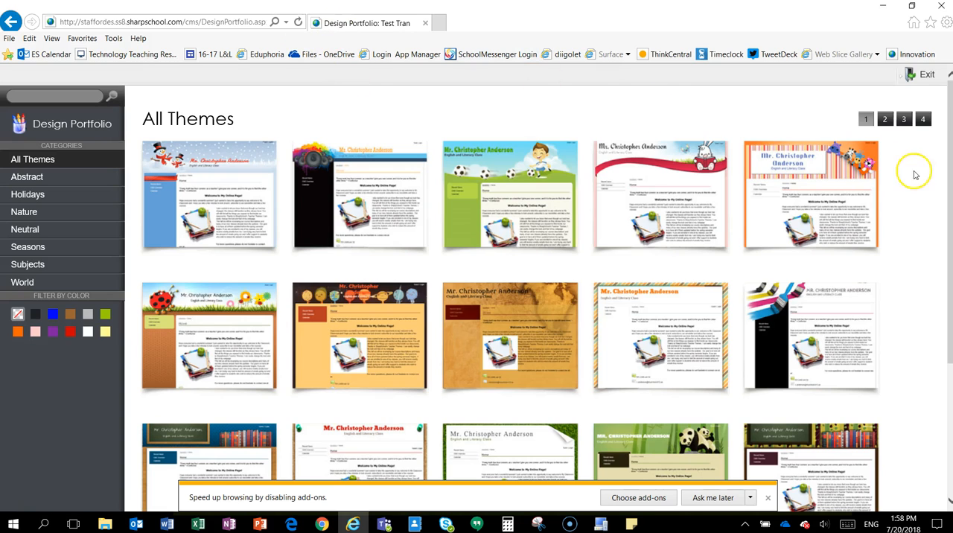
left_click(912, 81)
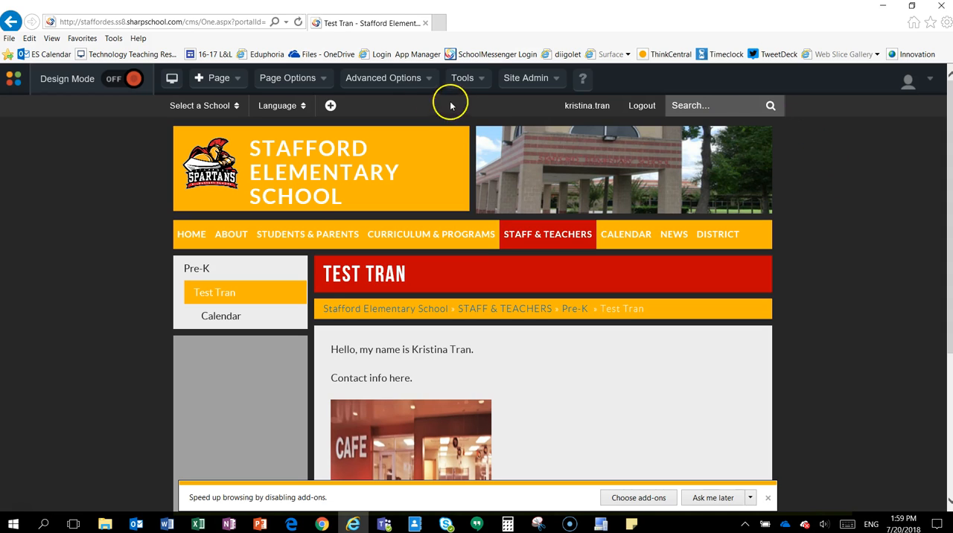
left_click(398, 80)
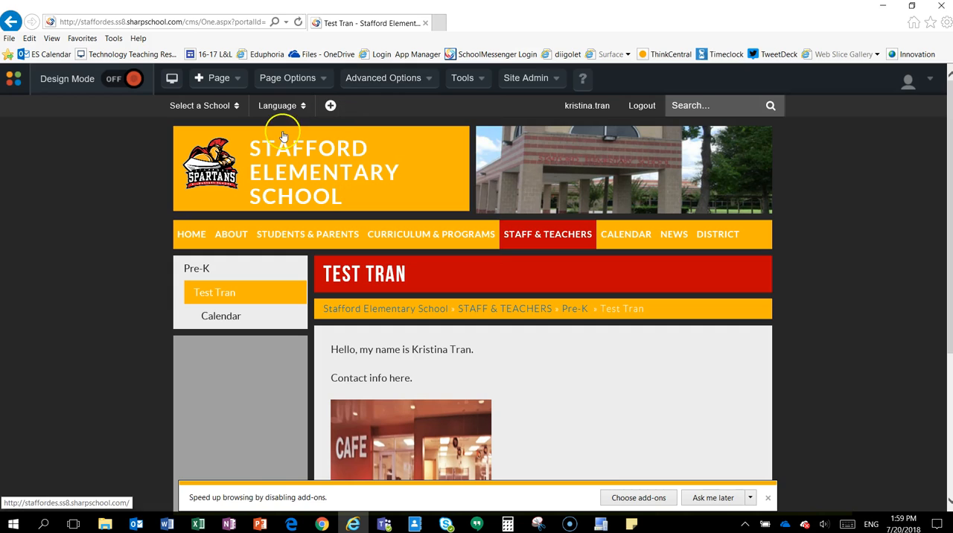
left_click(105, 180)
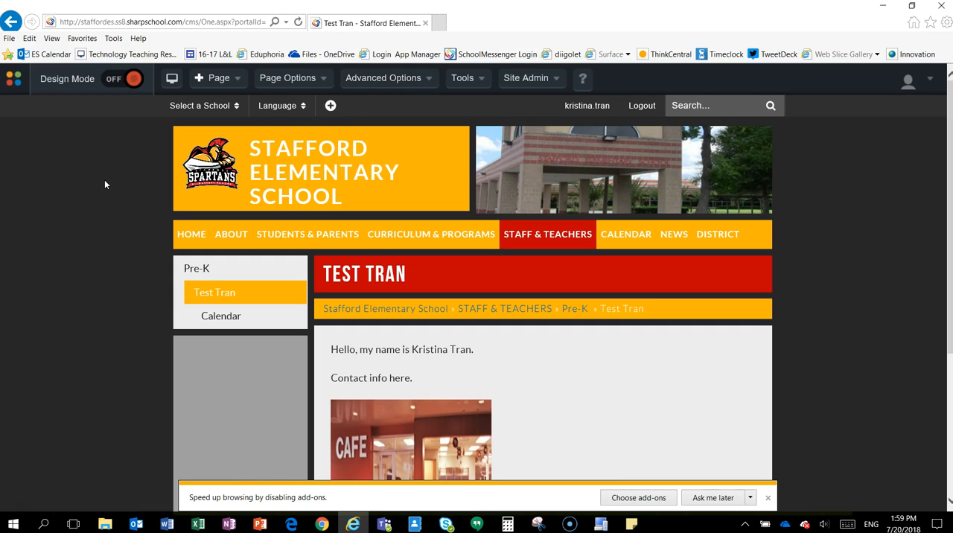